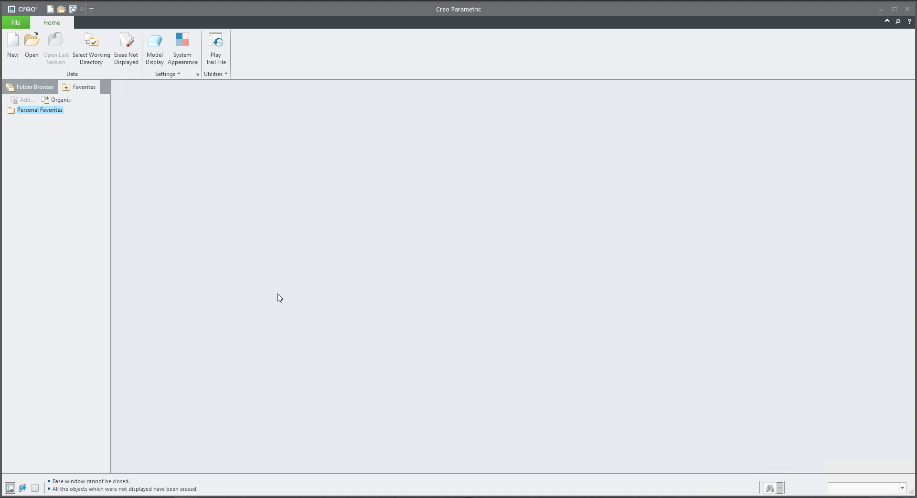
- Create a new format file named A3 as an empty landscape sheet with the standard size A3
click(13, 53)
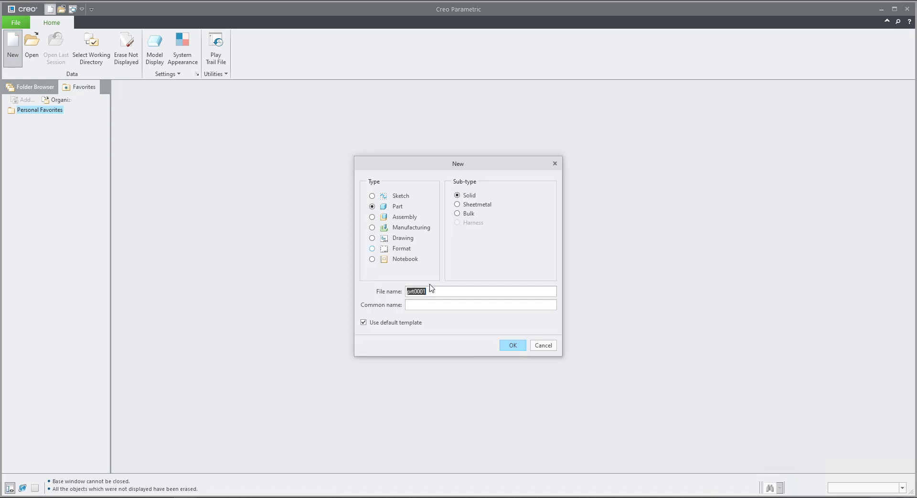
click(401, 248)
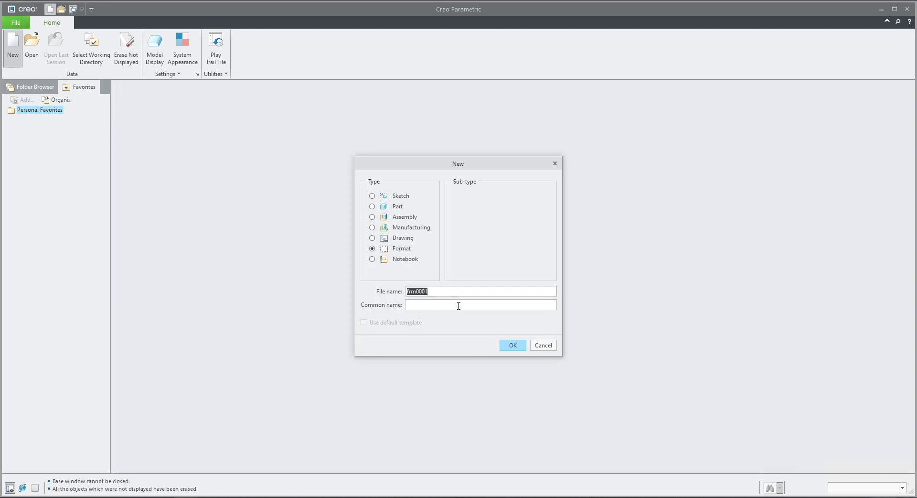
text(qqq)
drag(428, 297, 352, 288)
text(A3)
click(511, 346)
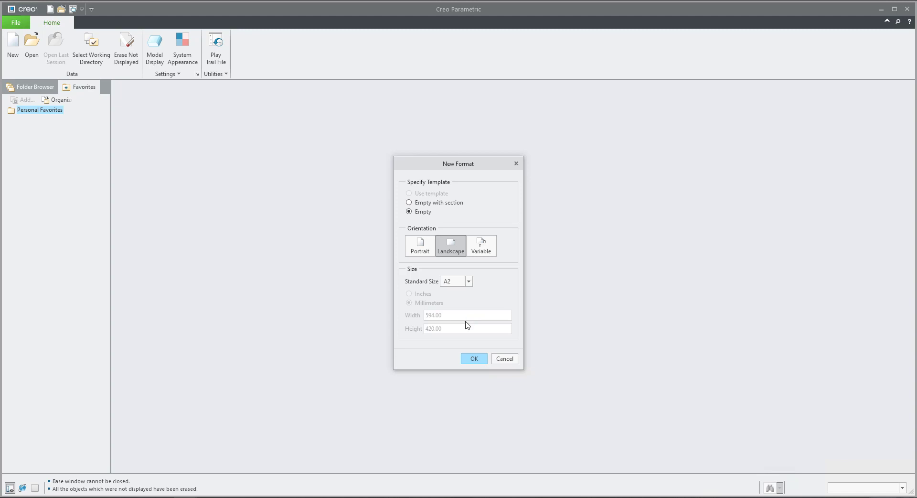
click(450, 280)
click(451, 317)
click(474, 359)
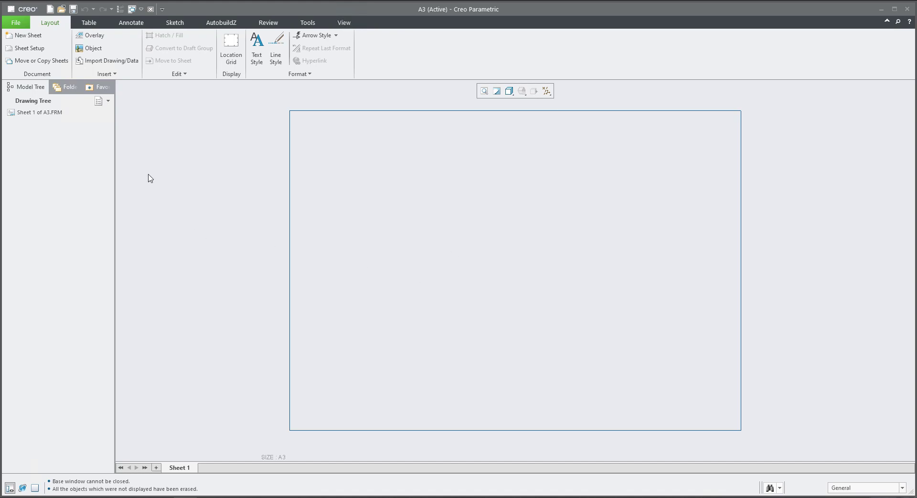
- Insert a table with seven columns and four rows in the lower right part of the sheet
click(90, 22)
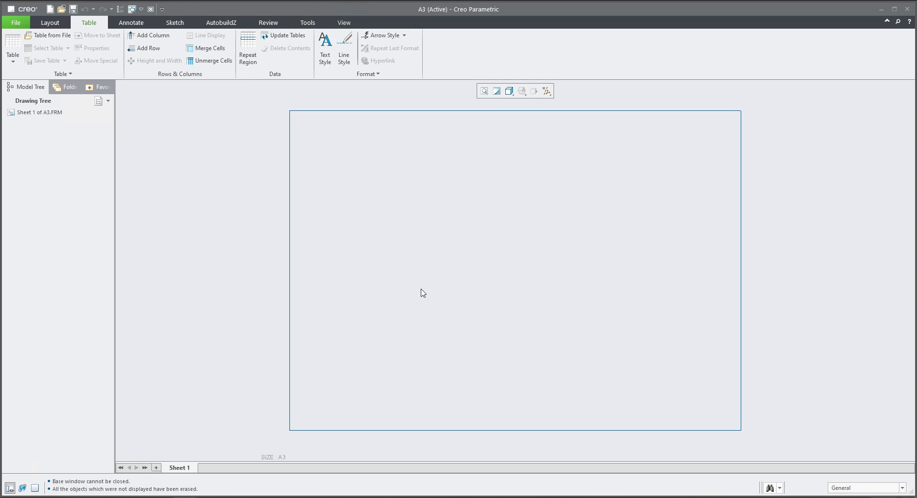
click(12, 62)
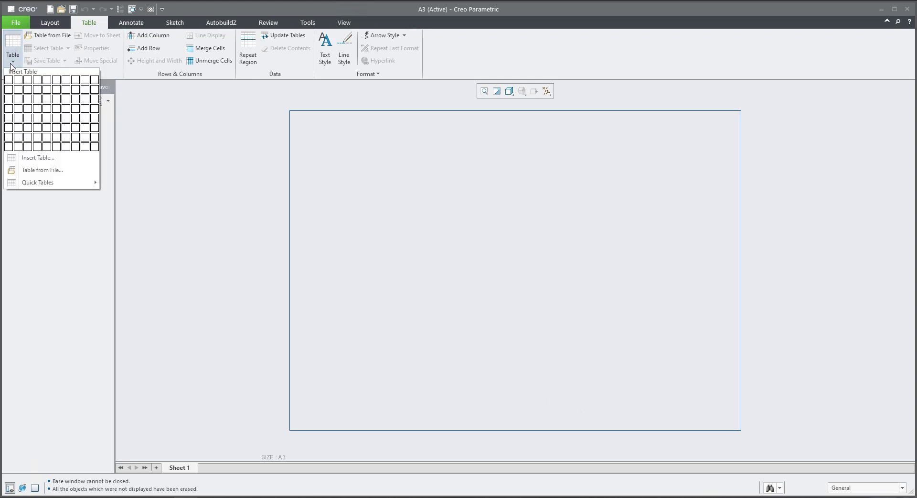
click(66, 116)
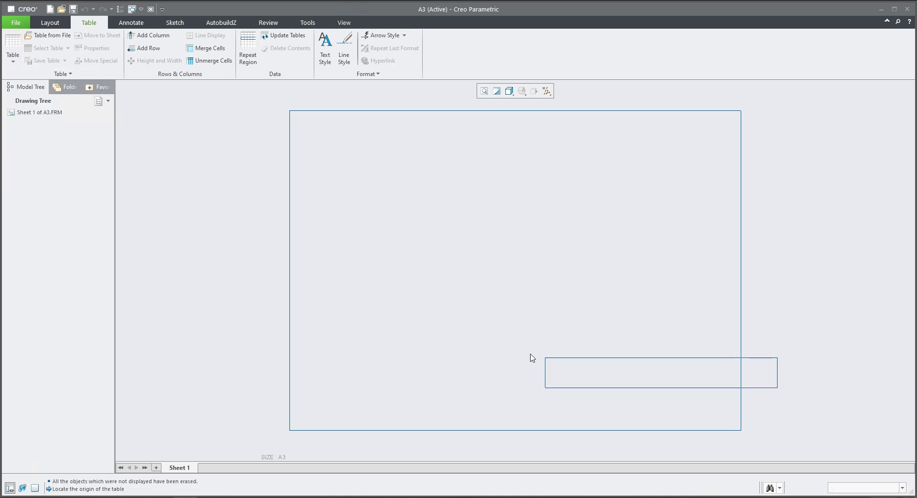
click(476, 353)
click(582, 403)
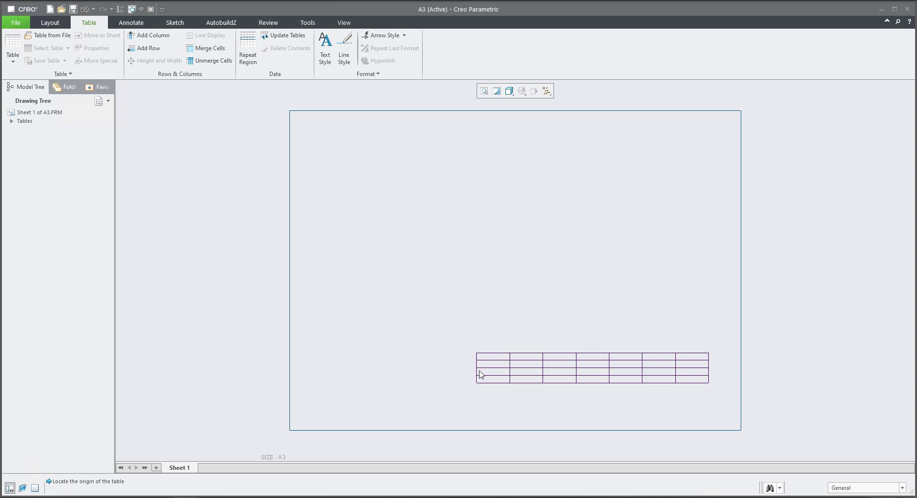
- Delete the table's third column, and delete the fourth column of the remaining six
right_click(565, 370)
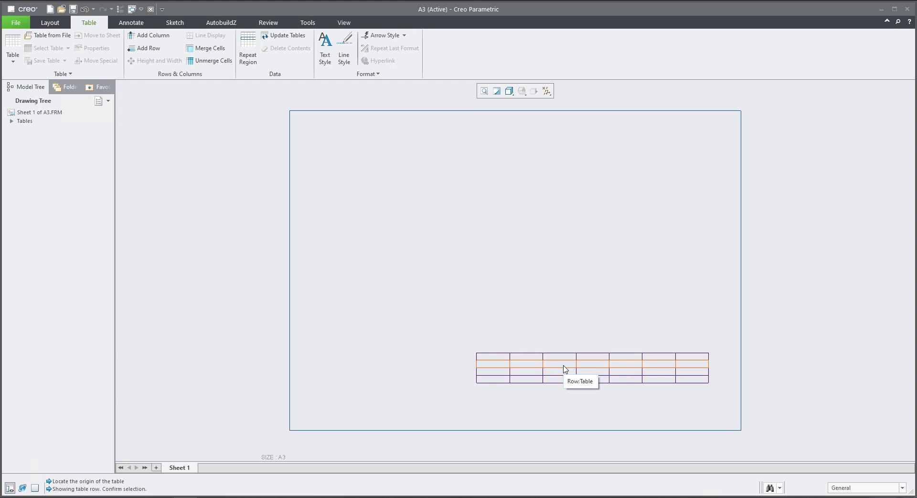
right_click(564, 370)
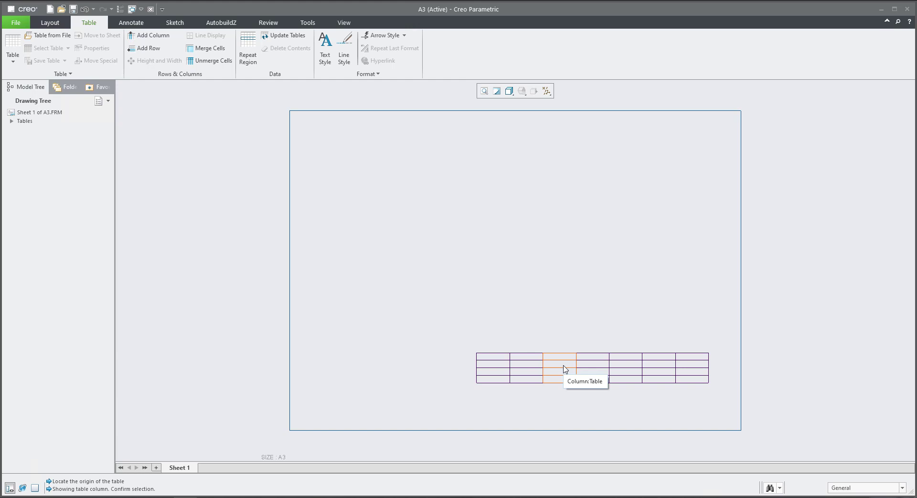
click(564, 369)
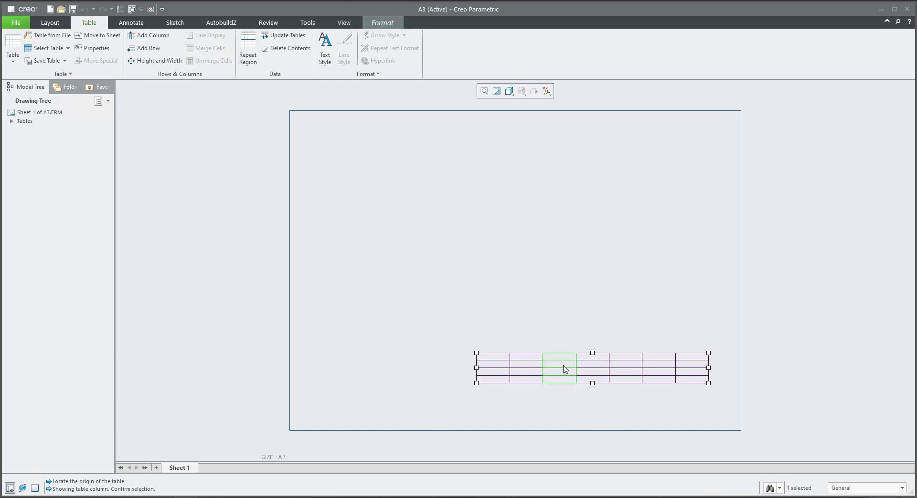
key(Delete)
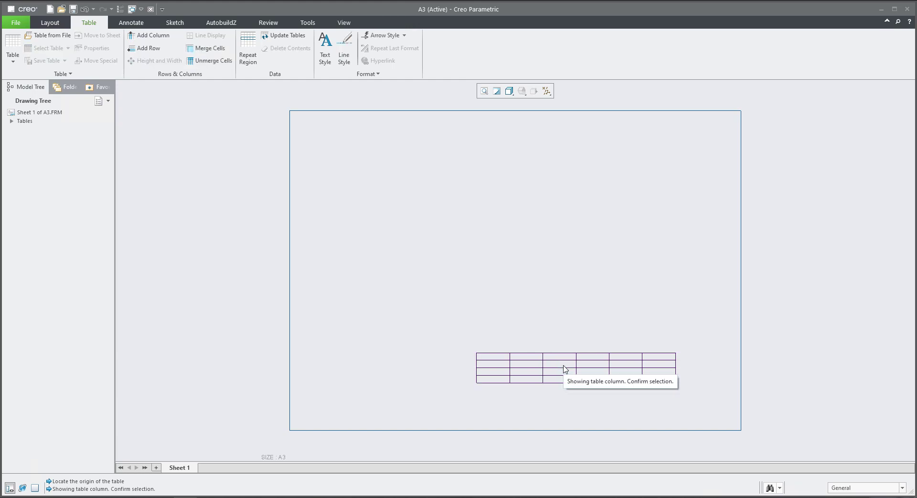
scroll(596, 381, up, 2)
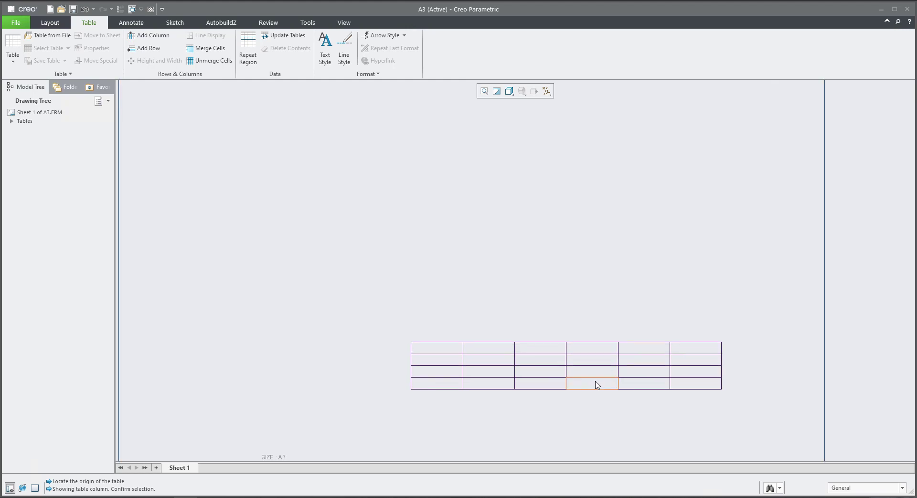
scroll(597, 384, up, 1)
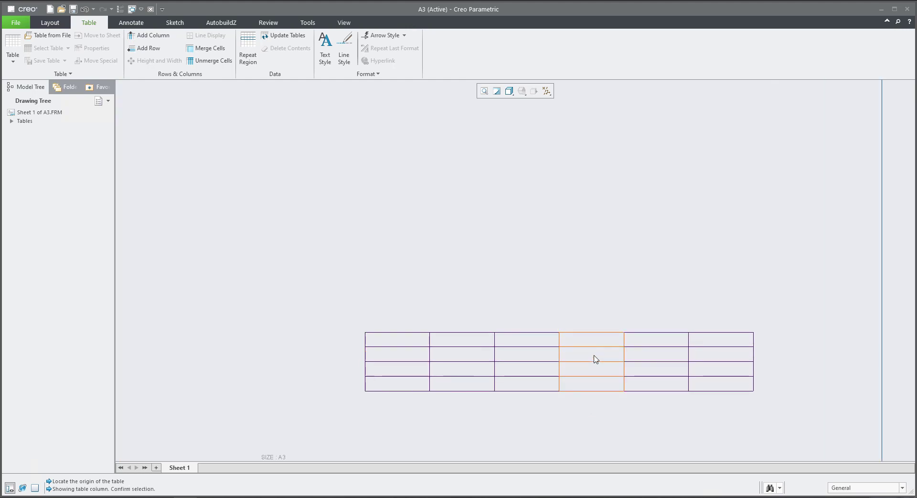
click(596, 359)
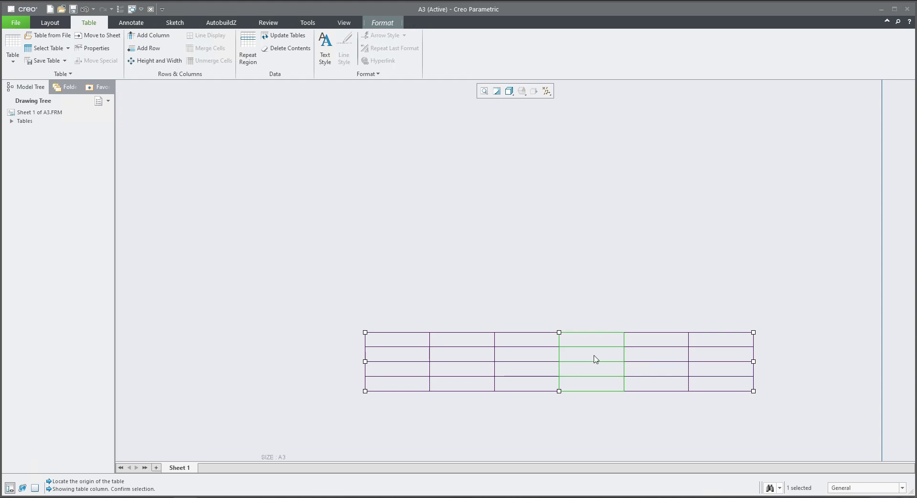
key(Delete)
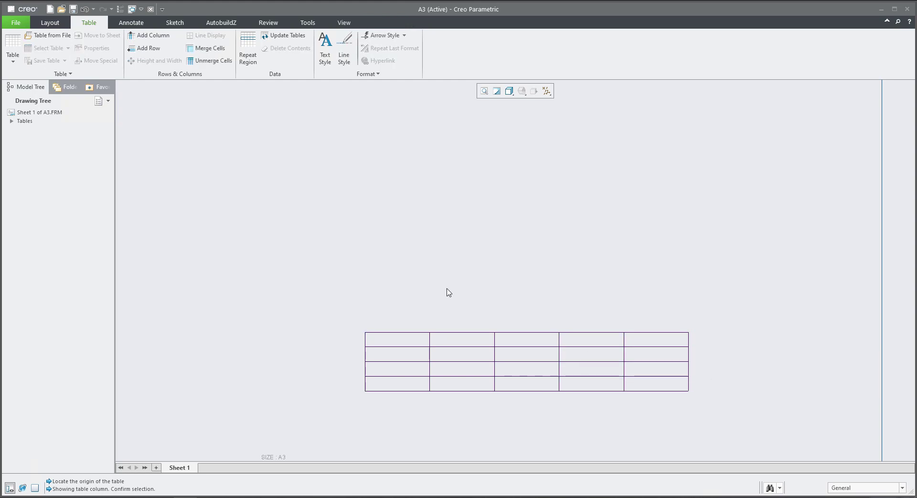
- Delete the second row of the table
right_click(462, 360)
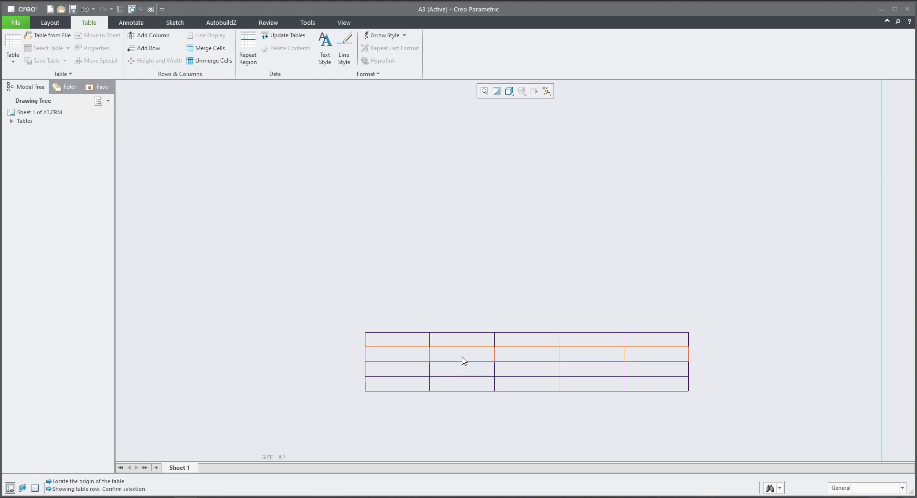
click(462, 360)
key(Delete)
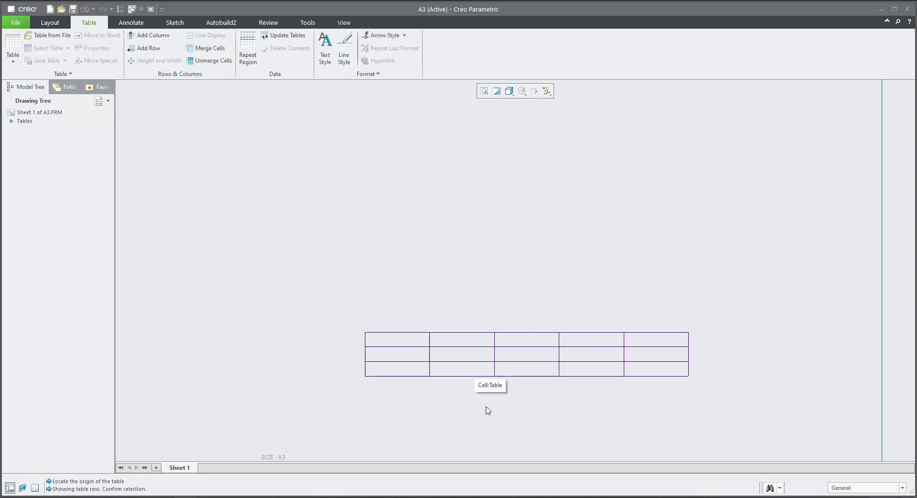
- Add two columns to the table at the border between its second and third columns
click(149, 36)
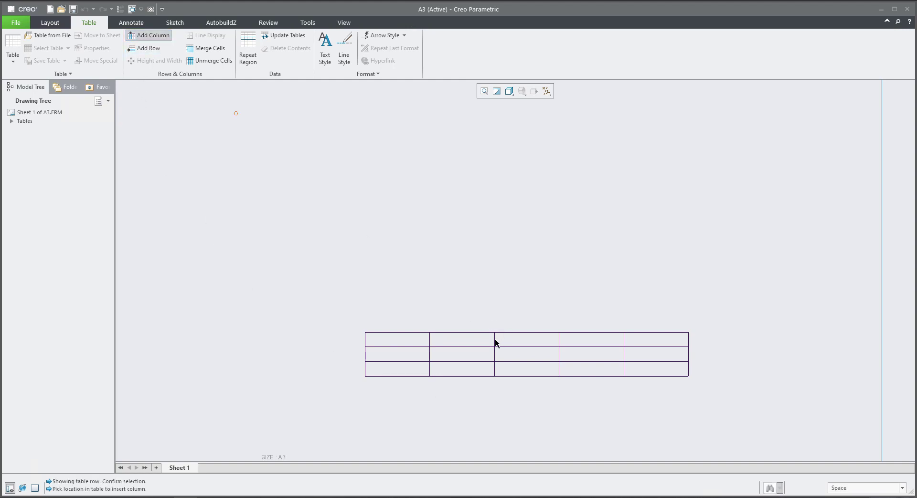
click(495, 341)
click(494, 341)
mouse_move(494, 338)
middle_down()
mouse_move(461, 252)
mouse_move(422, 231)
middle_up()
- Add two rows to the table at the border between its first and second rows
click(145, 48)
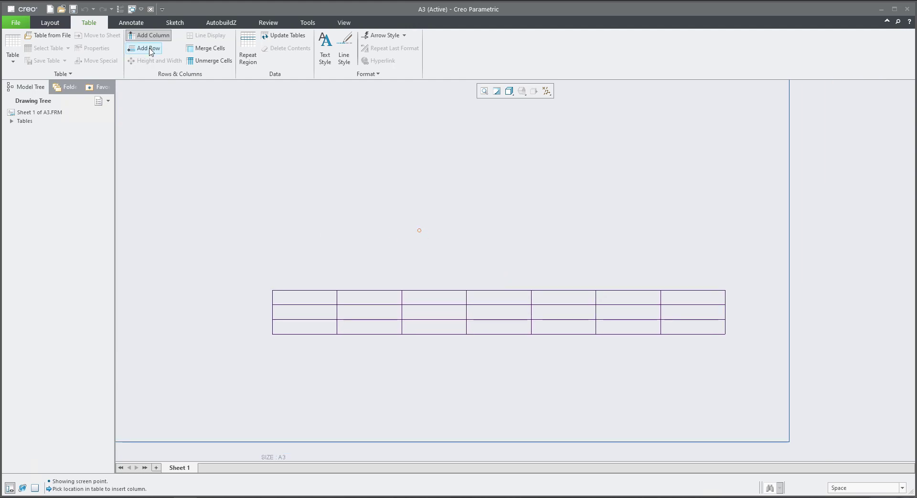
click(360, 305)
click(362, 308)
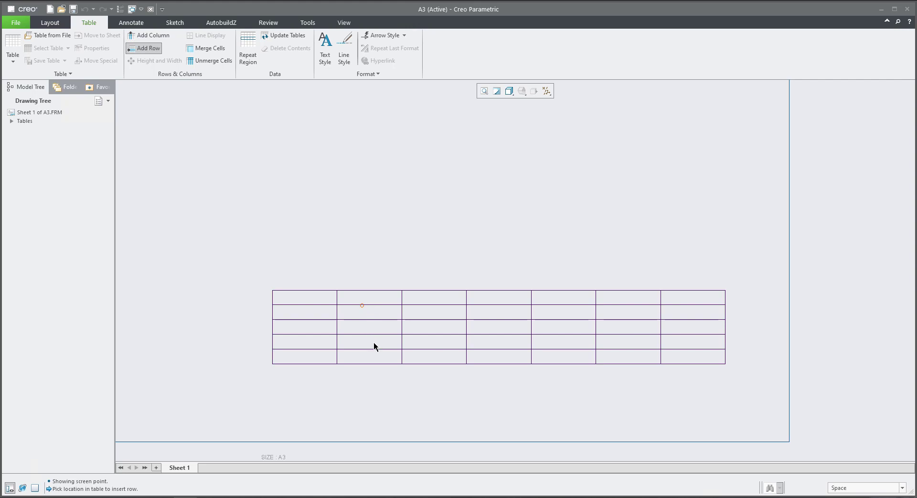
click(380, 264)
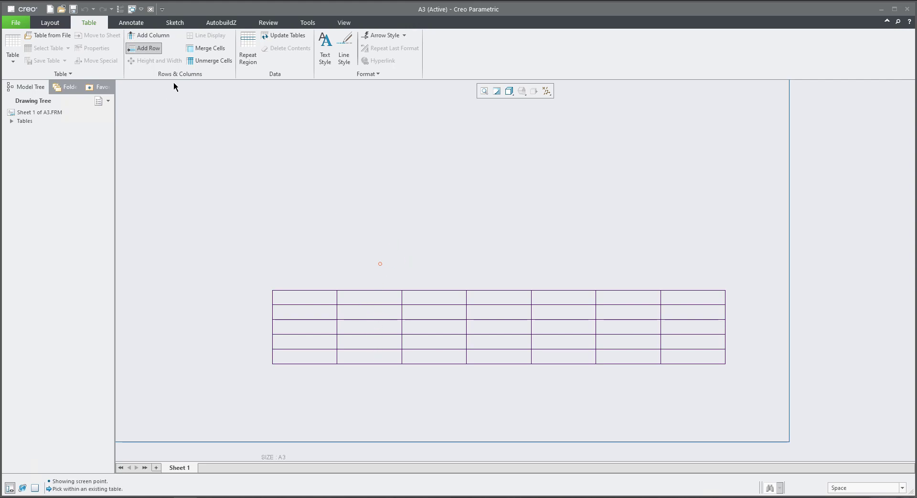
click(299, 166)
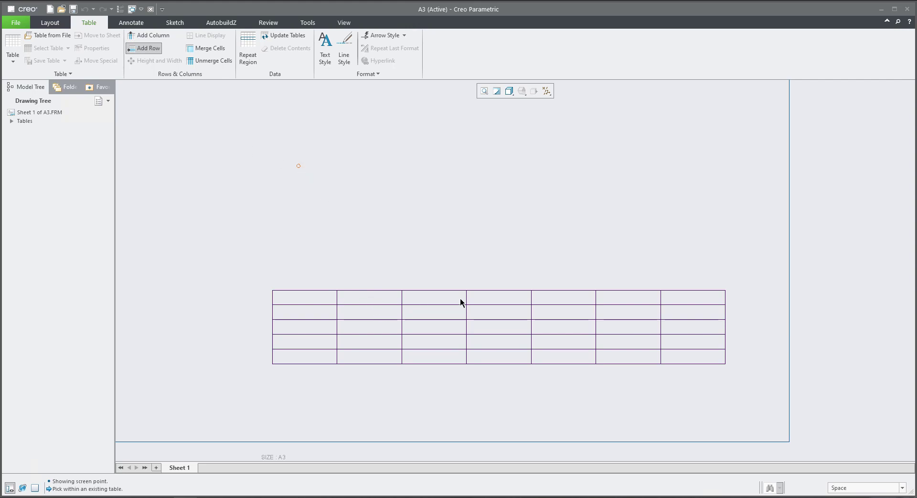
- Merge the cells of the first three columns across the top three rows by rows and columns
click(205, 48)
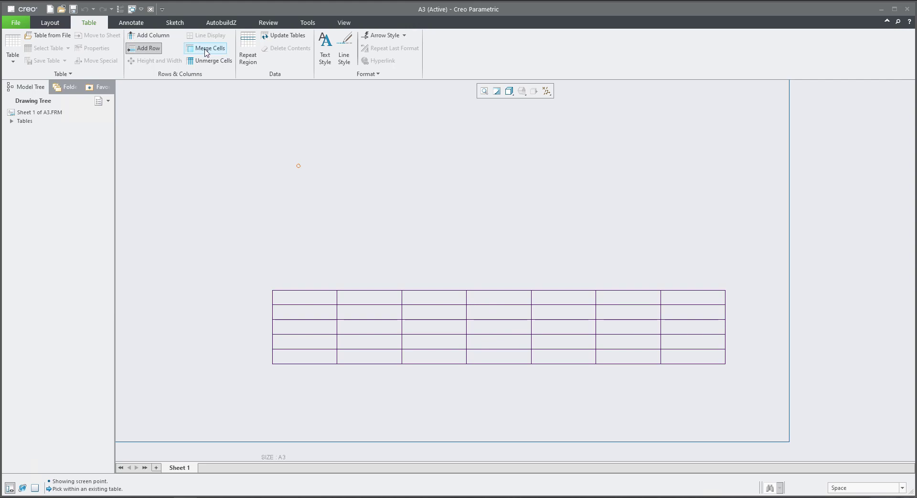
click(308, 299)
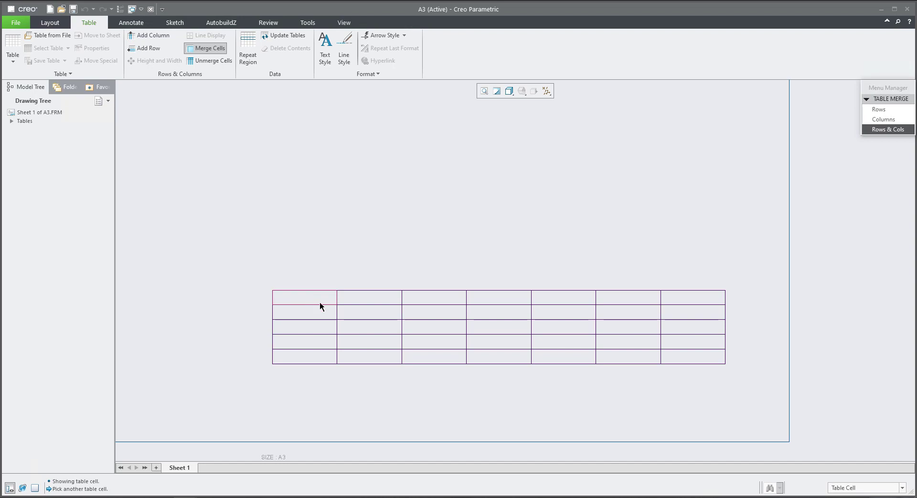
click(431, 327)
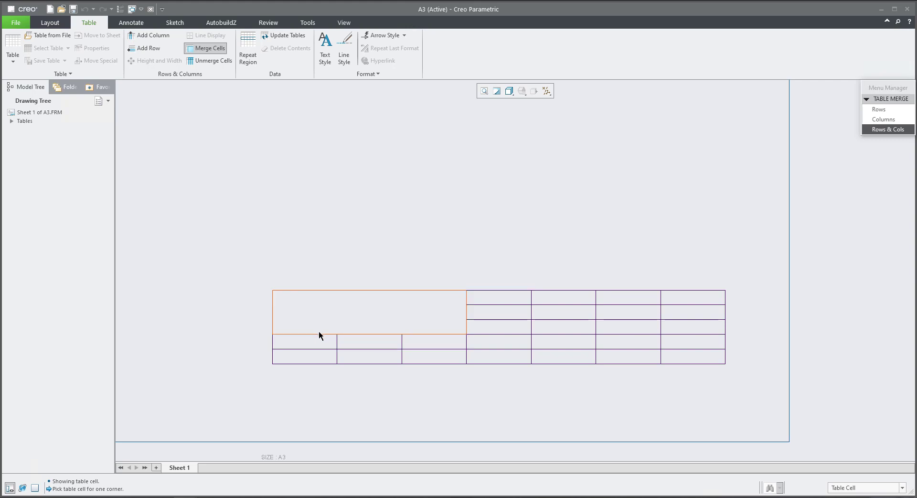
- Merge the top three rows of the last two columns into one cell and finish merging
click(625, 308)
click(627, 330)
click(628, 298)
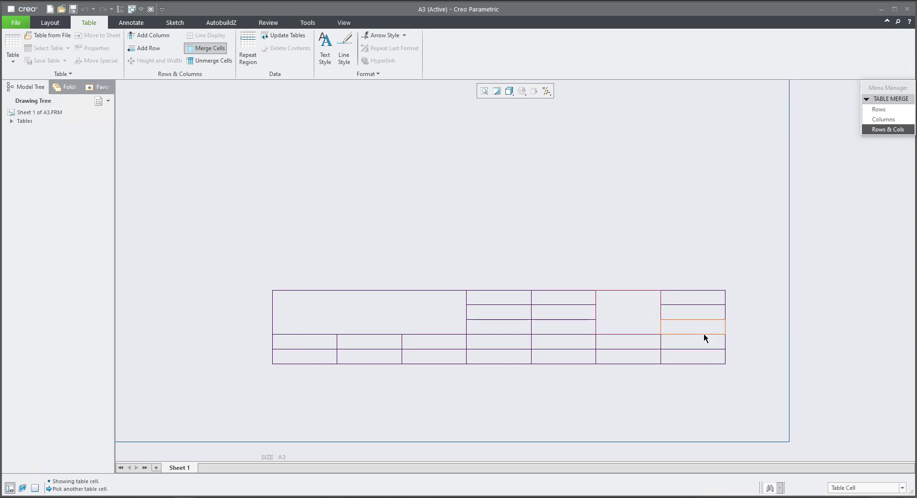
click(707, 331)
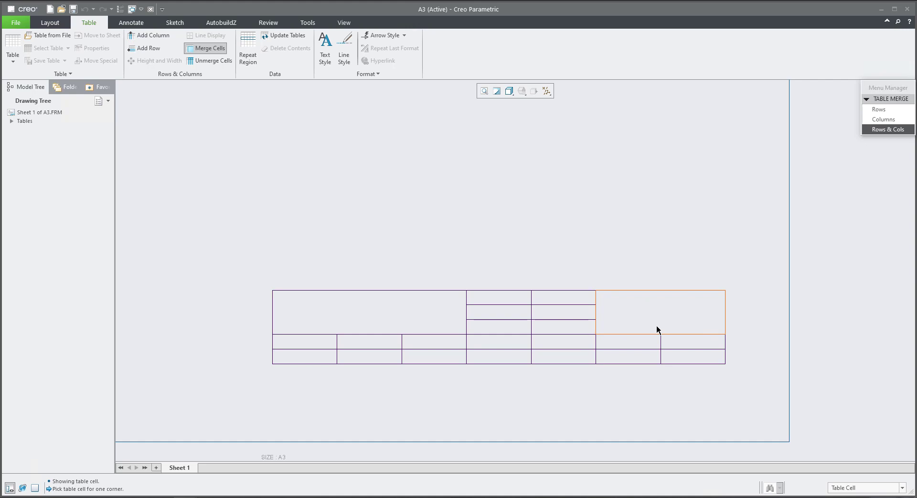
middle_click(633, 239)
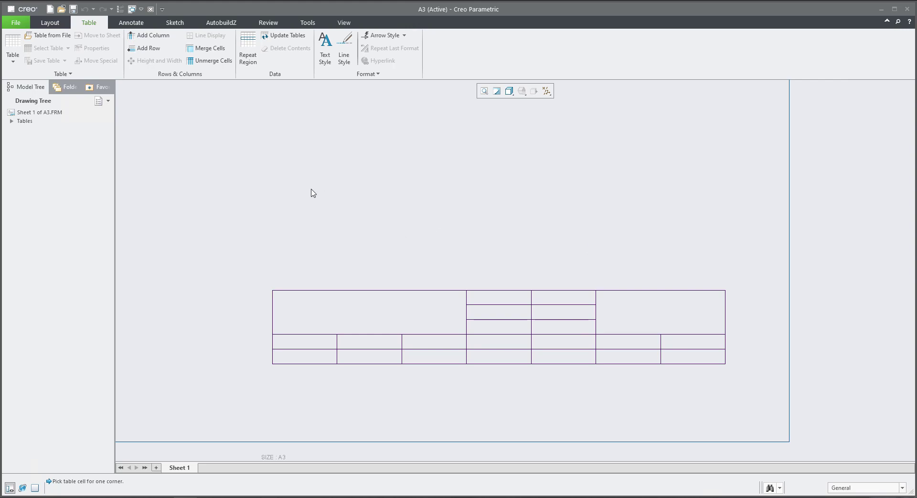
- Unmerge the merged cell covering the top three rows of the last two columns
click(207, 68)
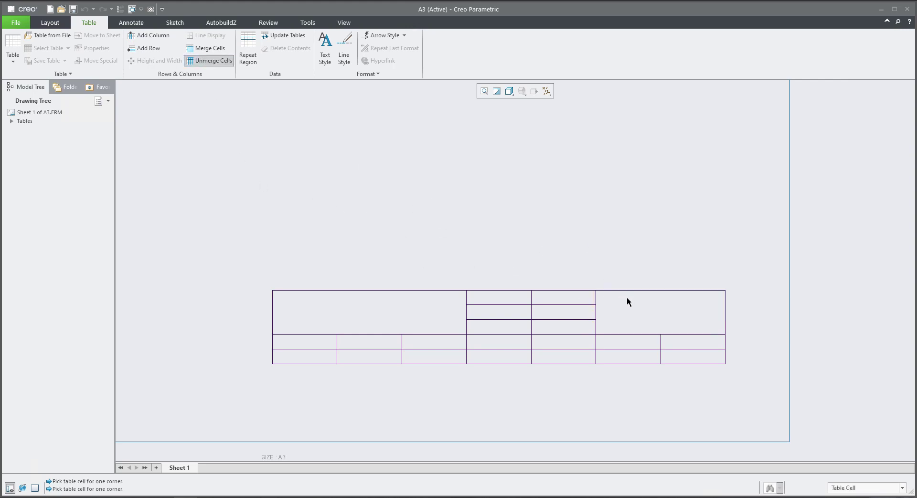
click(600, 297)
click(700, 329)
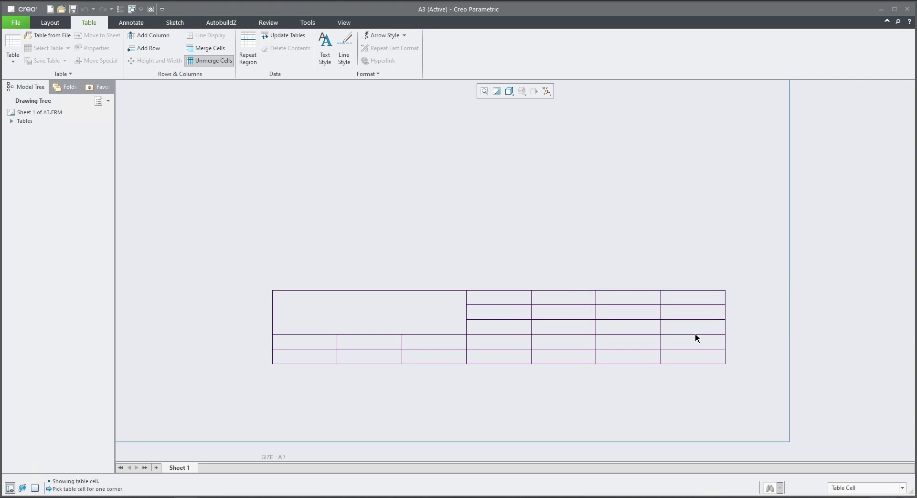
- Merge the last three columns across all five rows into one large cell
click(207, 48)
click(665, 303)
click(573, 360)
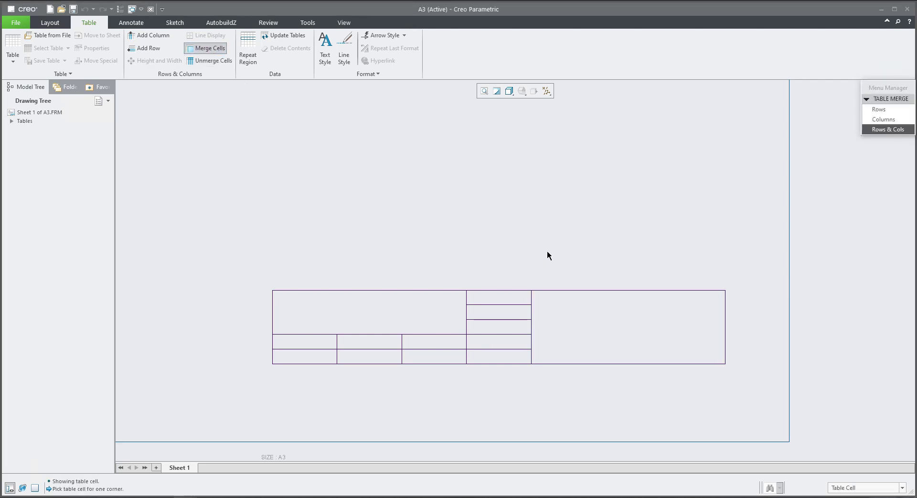
middle_click(548, 251)
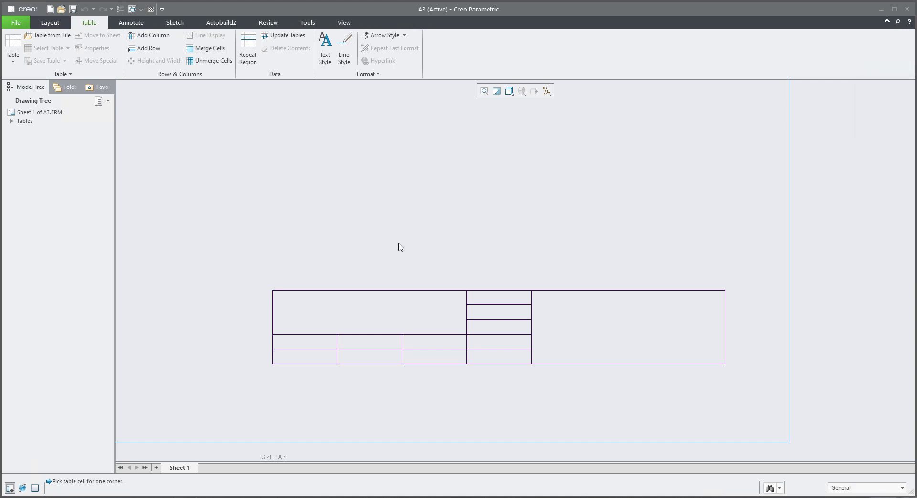
- Add one column after the merged top-left cell and another just before the large merged cell
click(151, 35)
click(466, 295)
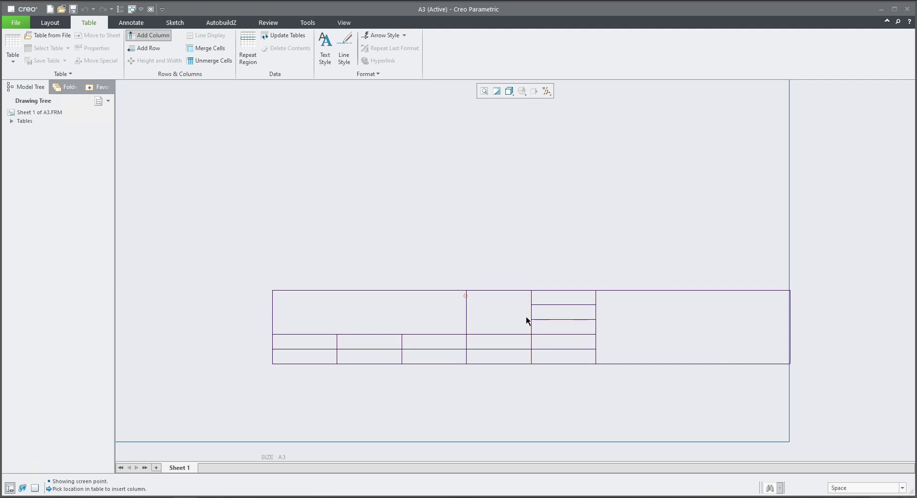
click(596, 298)
middle_drag(544, 228, 467, 212)
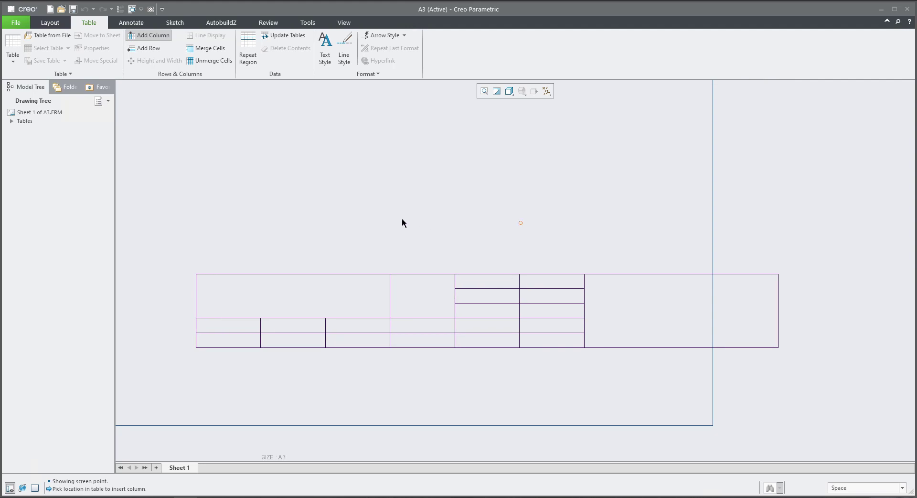
- Delete the empty column just after the merged top-left cell and insert a row directly beneath that merged cell
right_click(435, 293)
right_click(435, 294)
click(435, 294)
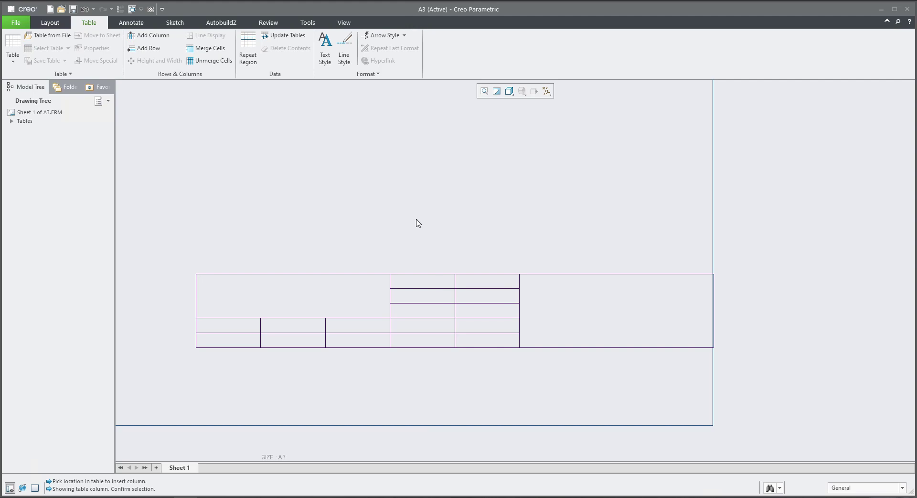
click(147, 50)
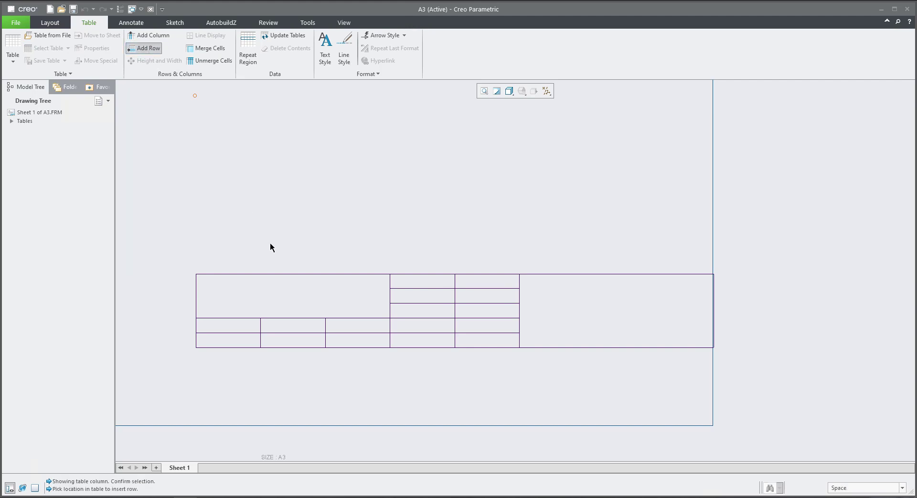
click(373, 325)
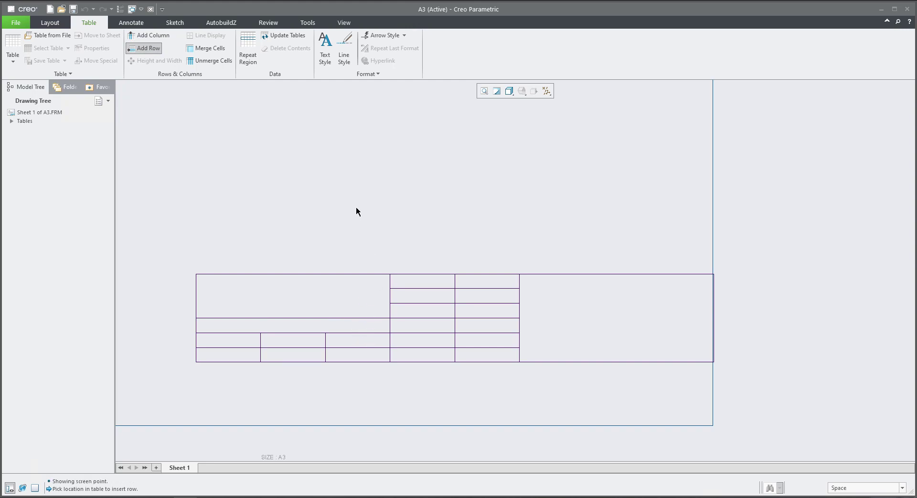
- Preview a width of 25 drawing units for the column beside the merged top-left cell, and apply a wider column width instead
middle_drag(483, 221, 557, 188)
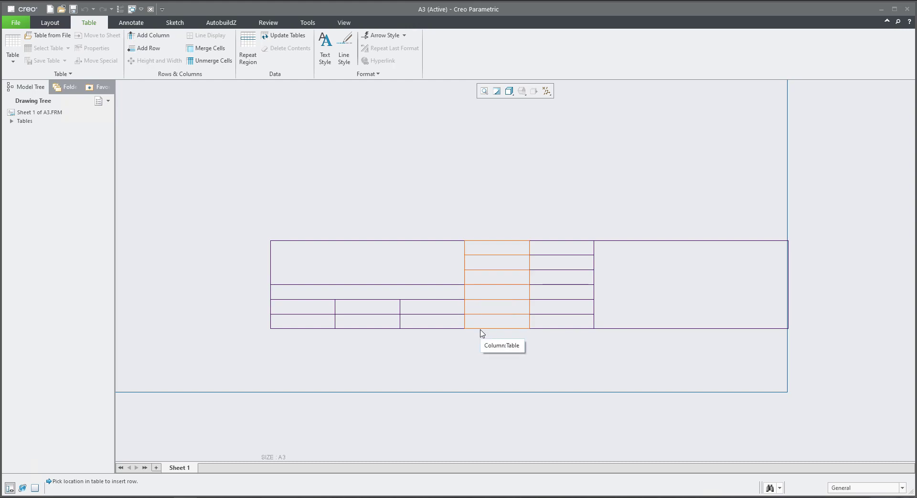
click(484, 282)
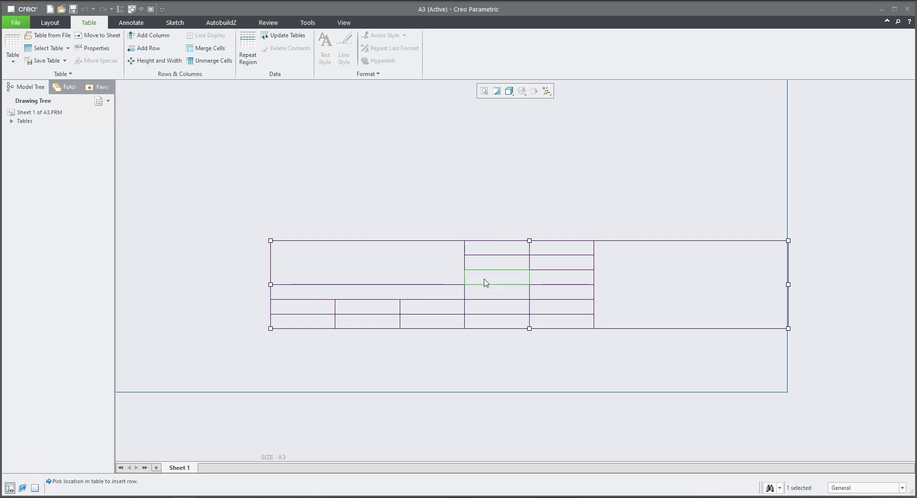
click(145, 63)
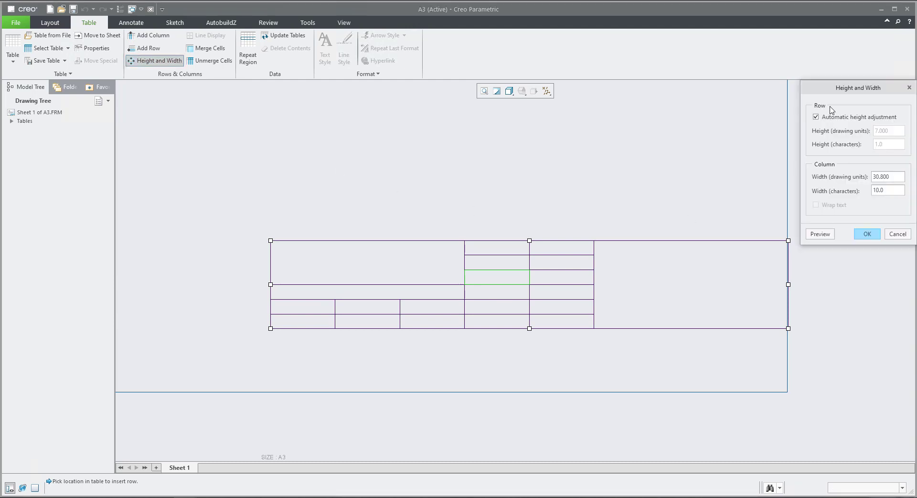
drag(803, 93, 606, 73)
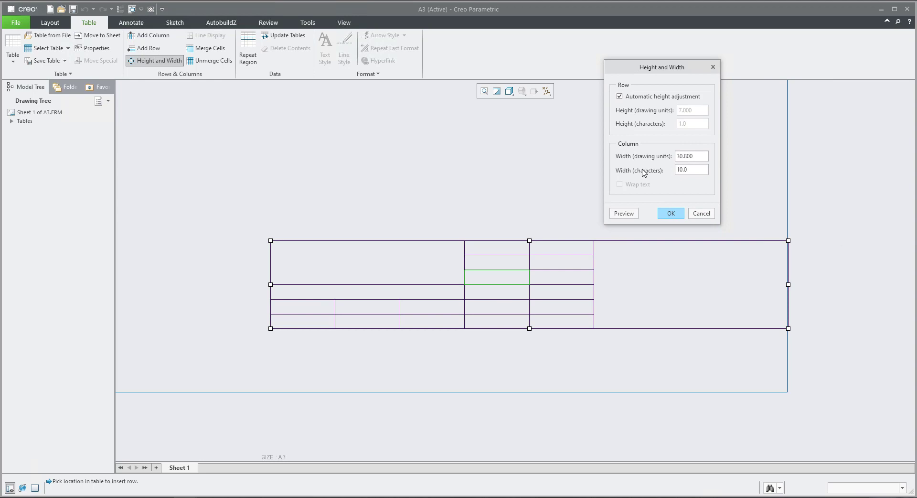
double_click(672, 155)
text(25)
click(622, 213)
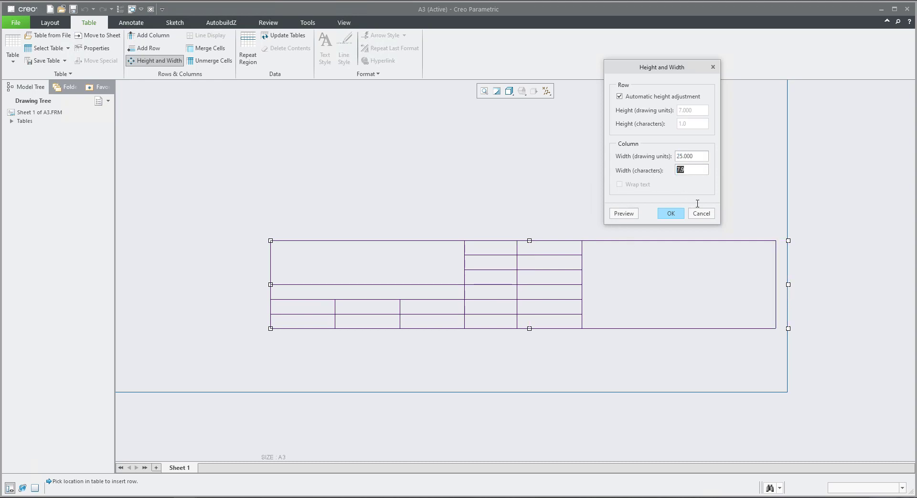
click(626, 214)
click(671, 213)
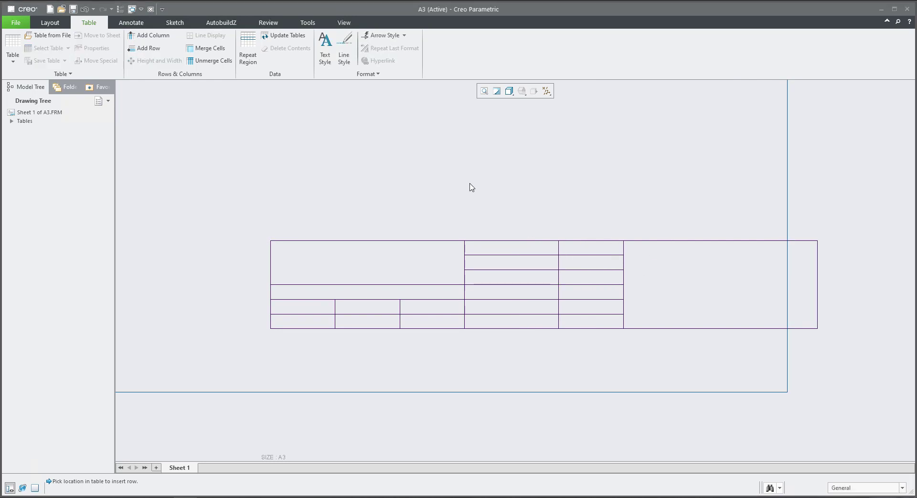
- Turn off automatic height adjustment for the fourth table row and set its height to 2 characters
click(452, 293)
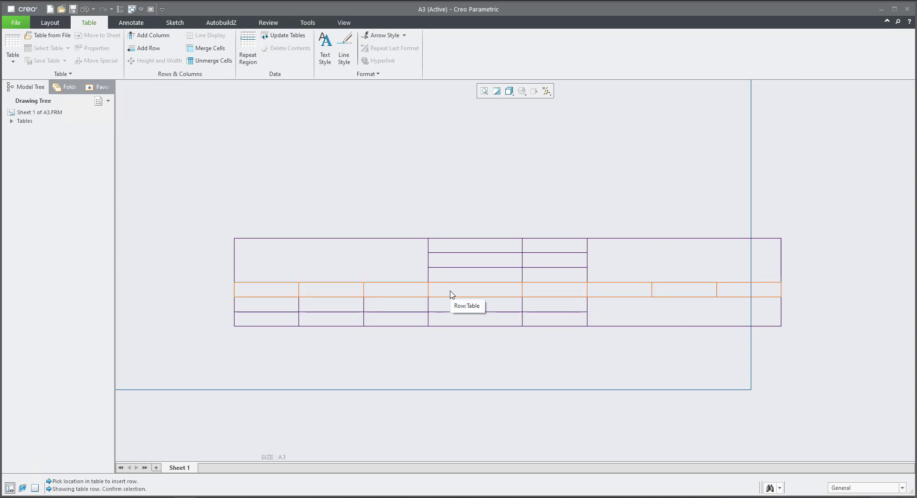
click(451, 294)
right_click(452, 294)
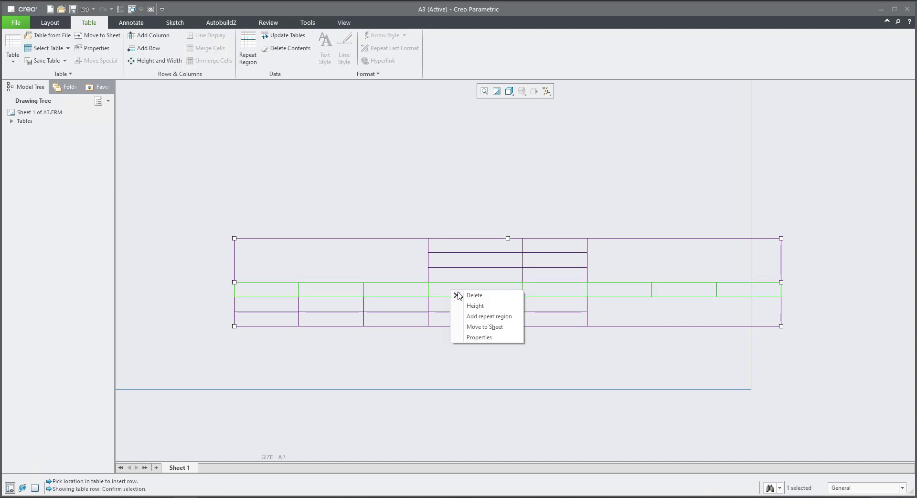
click(475, 305)
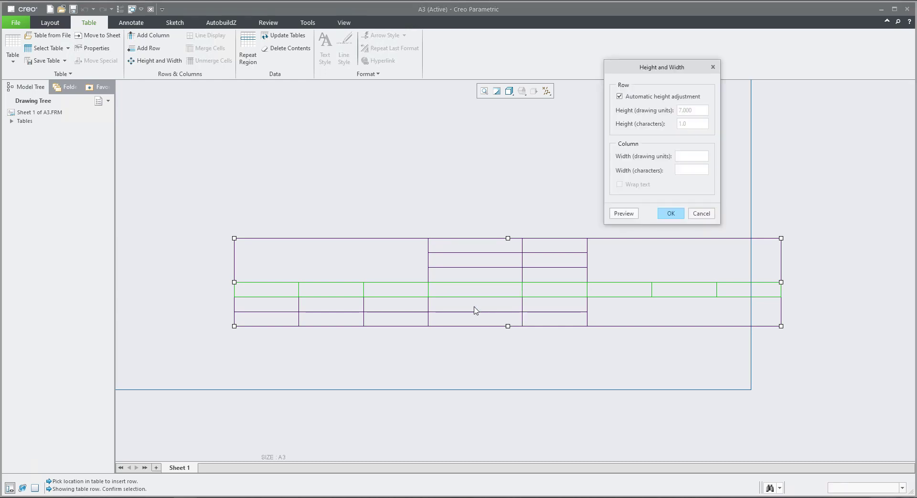
click(619, 96)
drag(683, 124, 662, 125)
text(2)
click(630, 213)
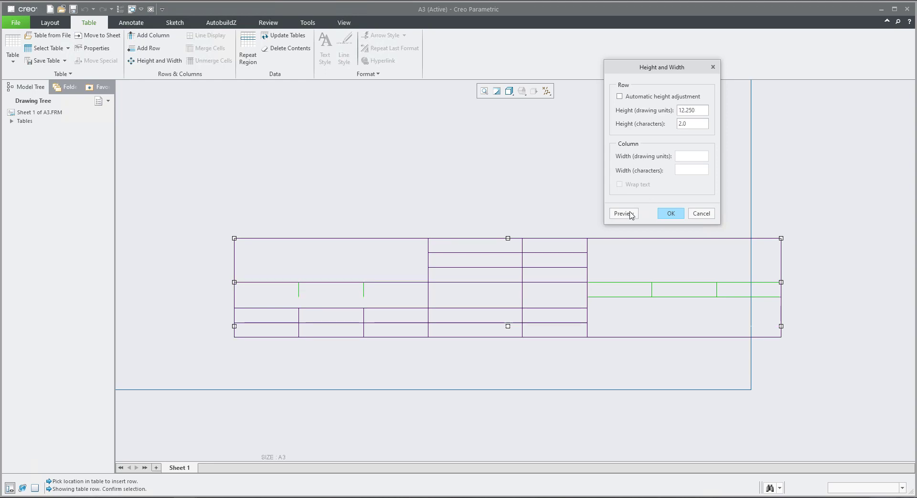
click(669, 213)
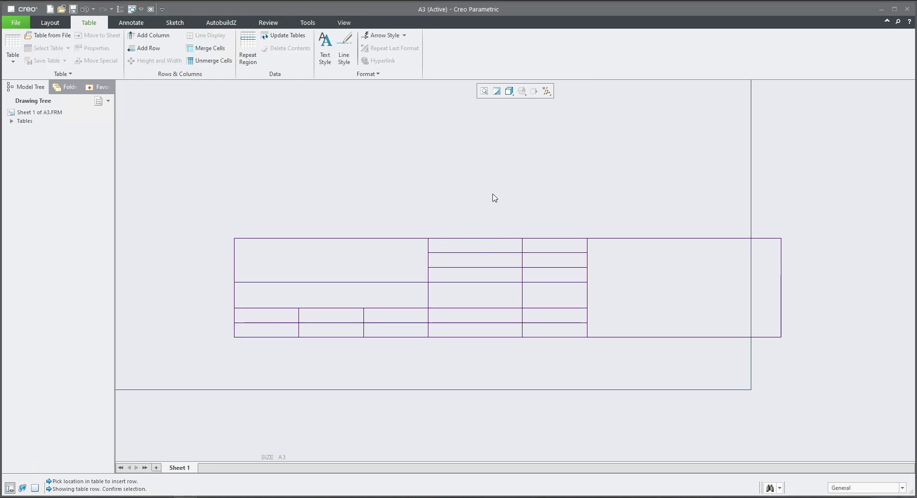
- Move the whole table so that it lies inside the sheet's border lines
drag(234, 242, 172, 219)
click(204, 268)
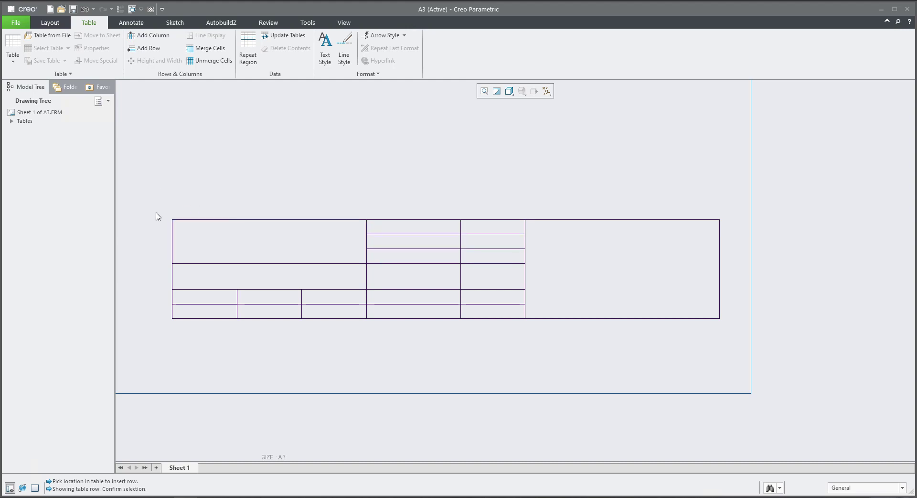
- Blank the inner horizontal and vertical lines between the cells in the top three rows of the two middle columns
drag(155, 205, 733, 348)
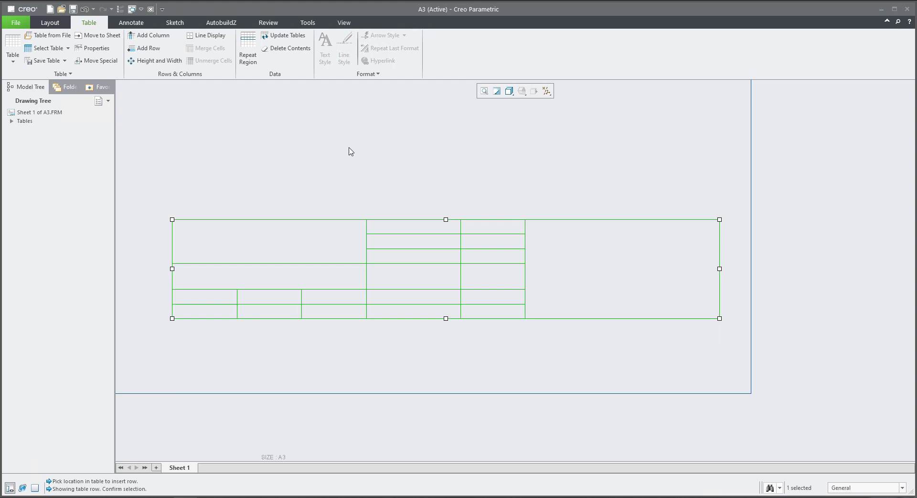
click(206, 36)
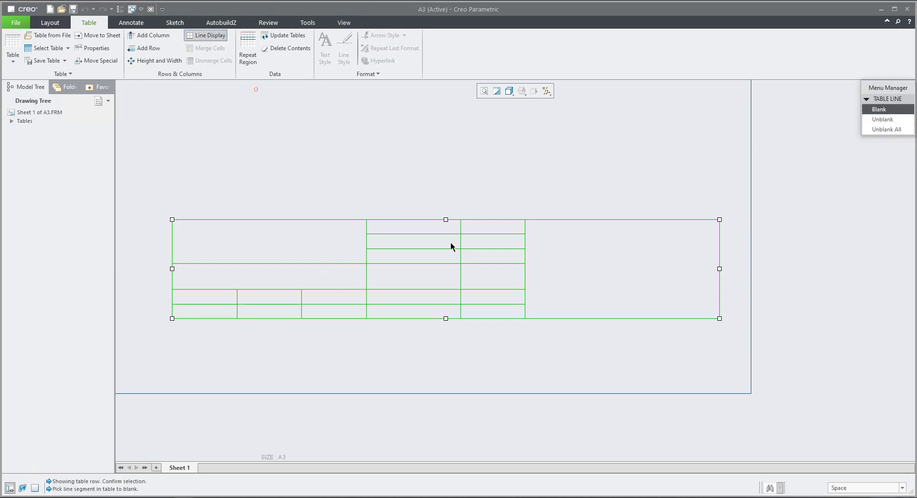
click(432, 233)
click(435, 249)
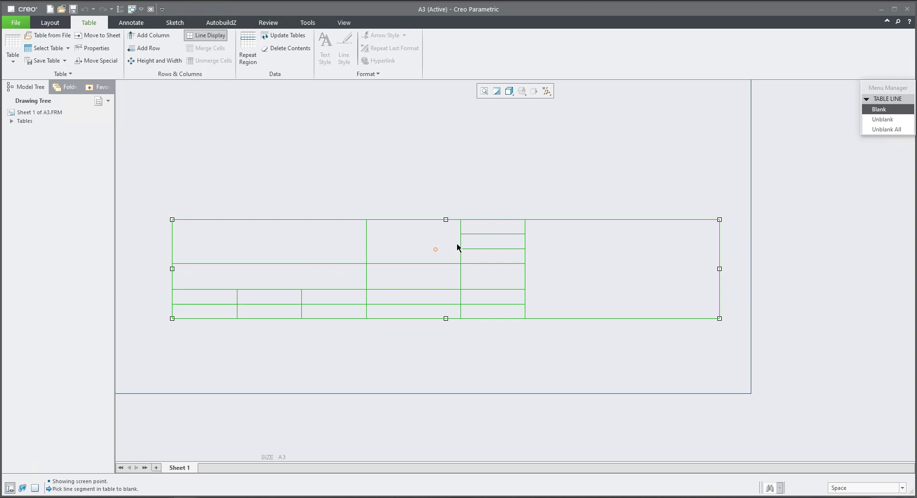
click(461, 253)
click(473, 249)
click(461, 229)
click(483, 234)
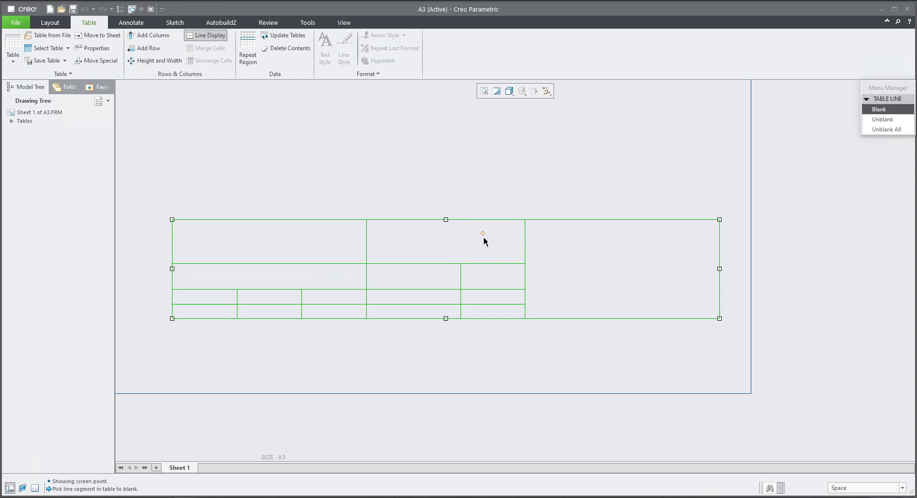
middle_click(826, 169)
click(519, 173)
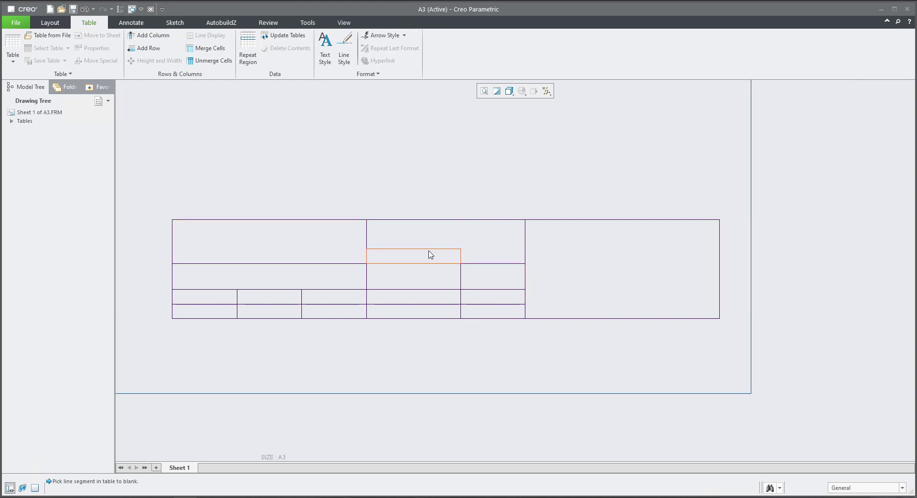
- Enter "comment" in the merged top-left cell
double_click(255, 257)
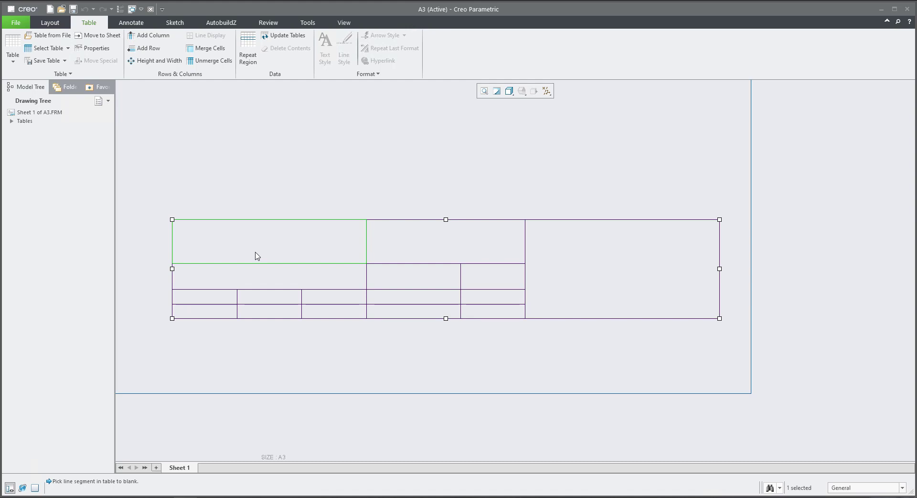
text(comment)
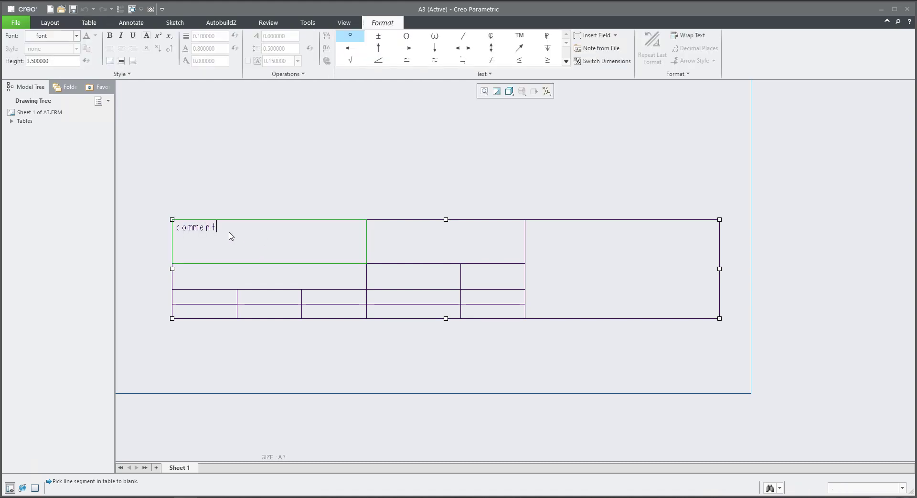
- Format the "comment" text in Arial WGL with italics and align it to the vertical middle of its cell
drag(229, 235, 168, 228)
click(76, 36)
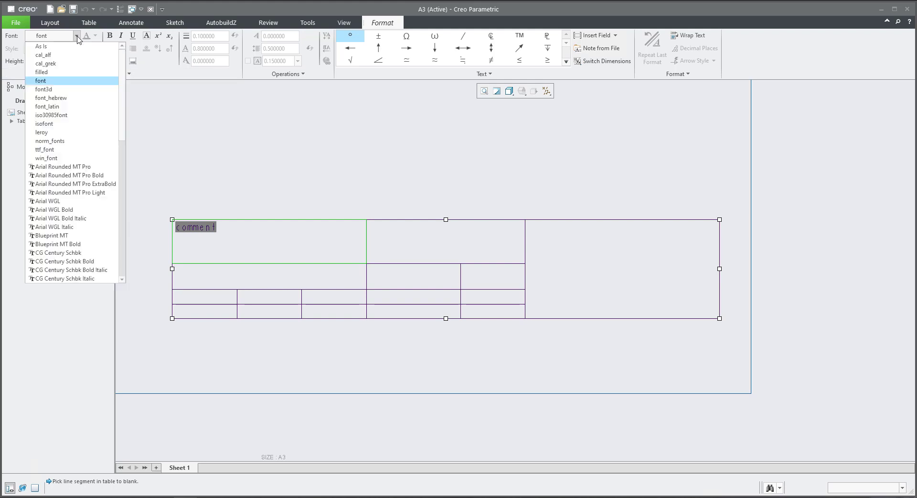
click(54, 204)
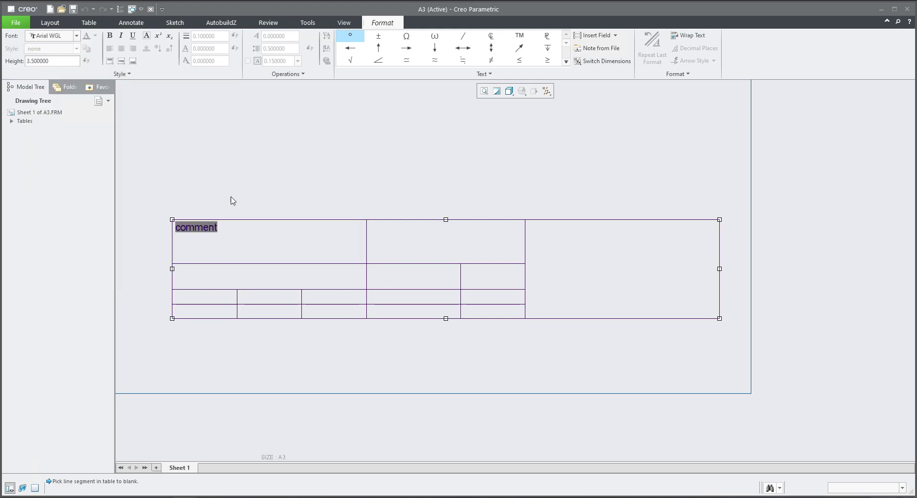
click(121, 35)
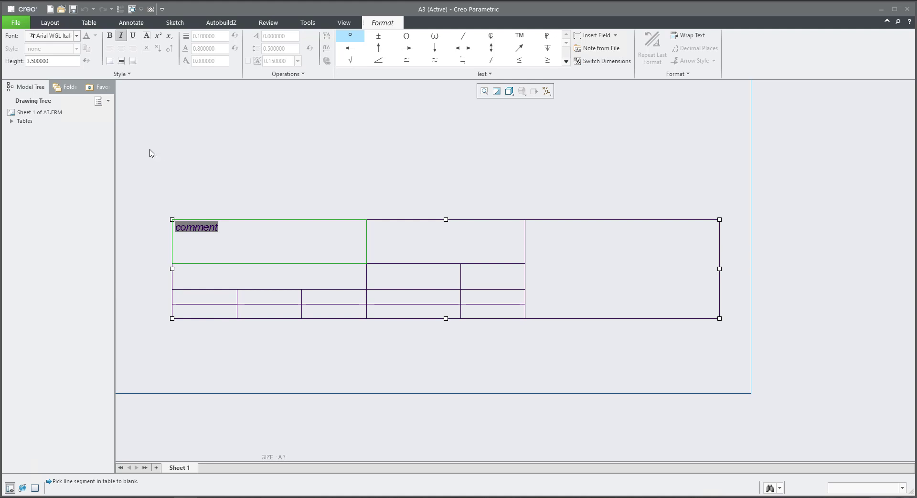
click(121, 61)
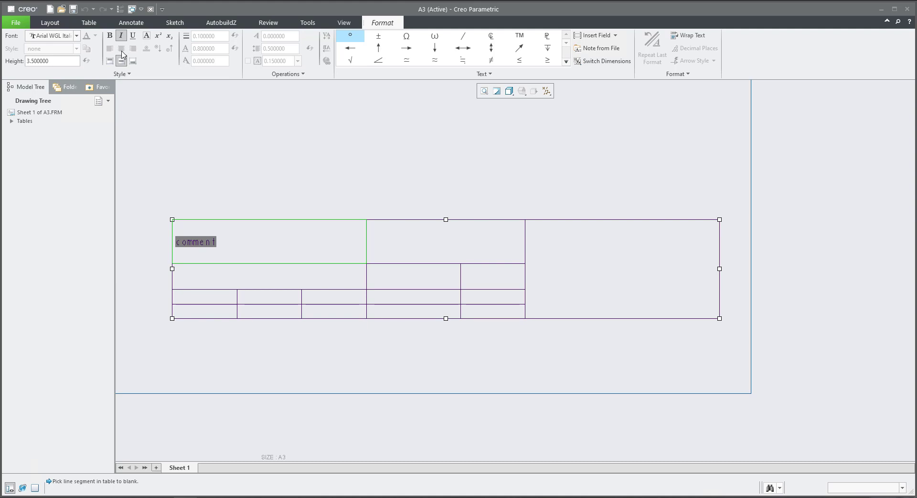
click(277, 188)
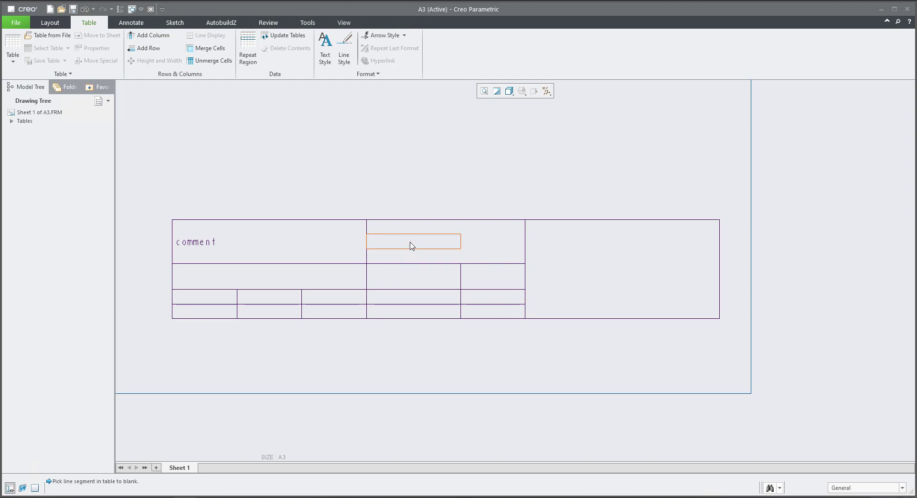
- In the block with blanked lines, enter "comment2" in the second row, "text" beside it, and "text2" below "text"
double_click(411, 245)
text(comment2)
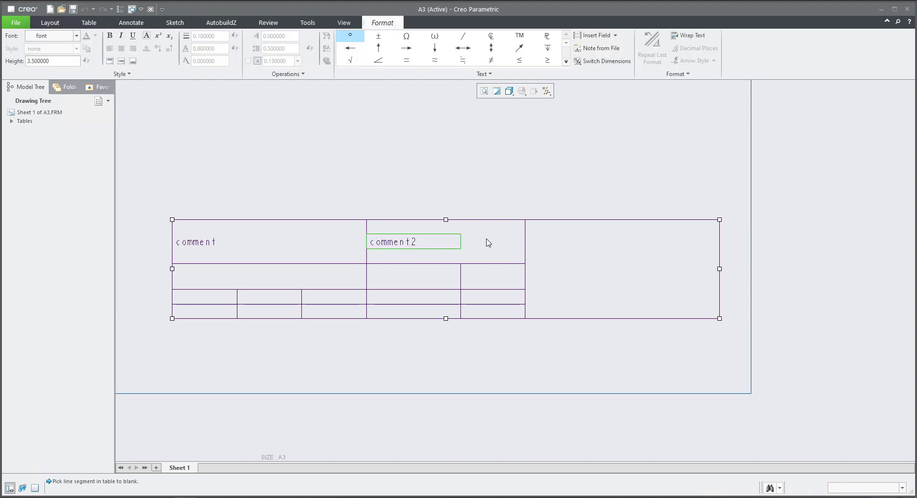
click(490, 250)
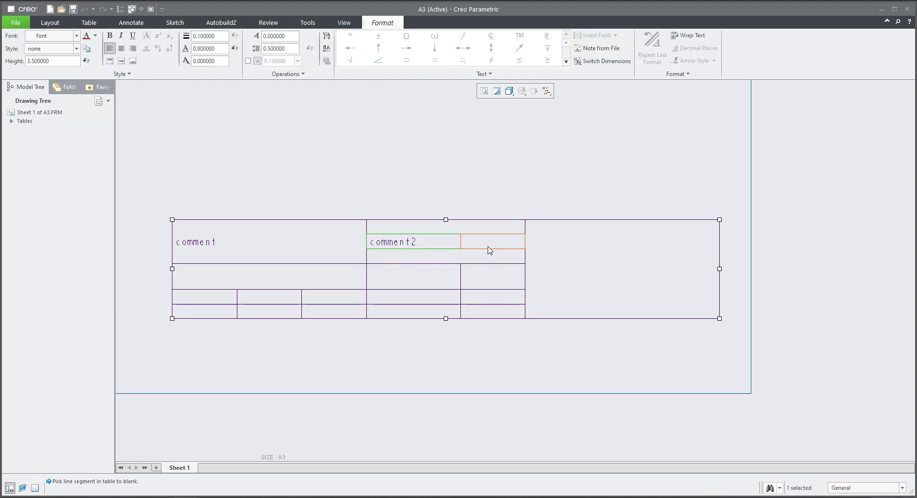
double_click(491, 249)
text(text)
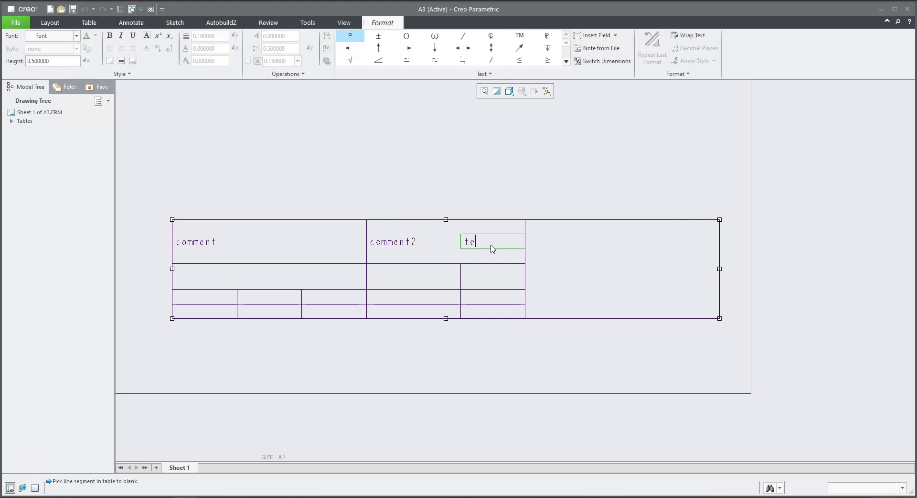
click(486, 261)
double_click(491, 260)
text(text2)
click(445, 169)
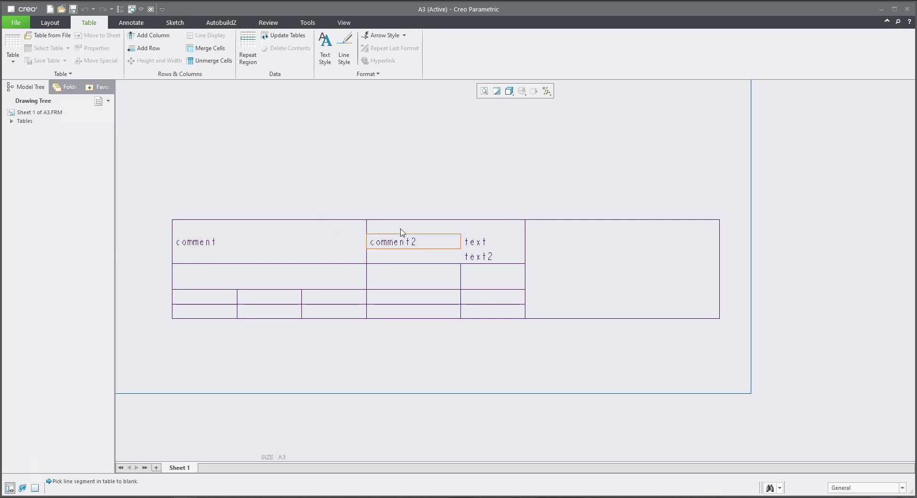
- Centre the "comment" text horizontally in the merged top-left cell
click(461, 257)
click(317, 241)
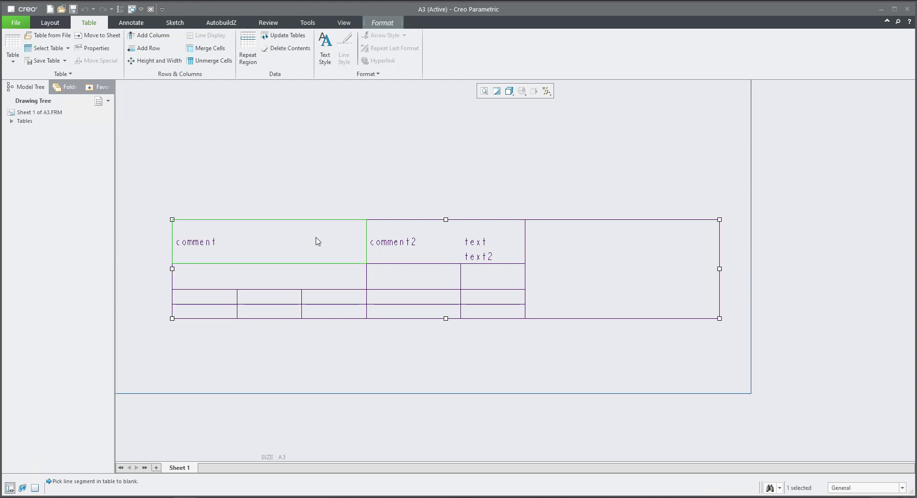
right_click(318, 242)
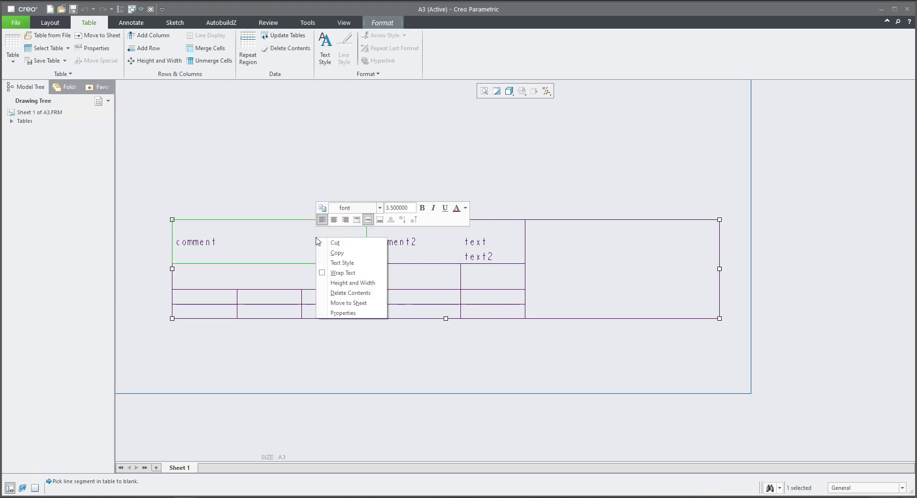
click(334, 219)
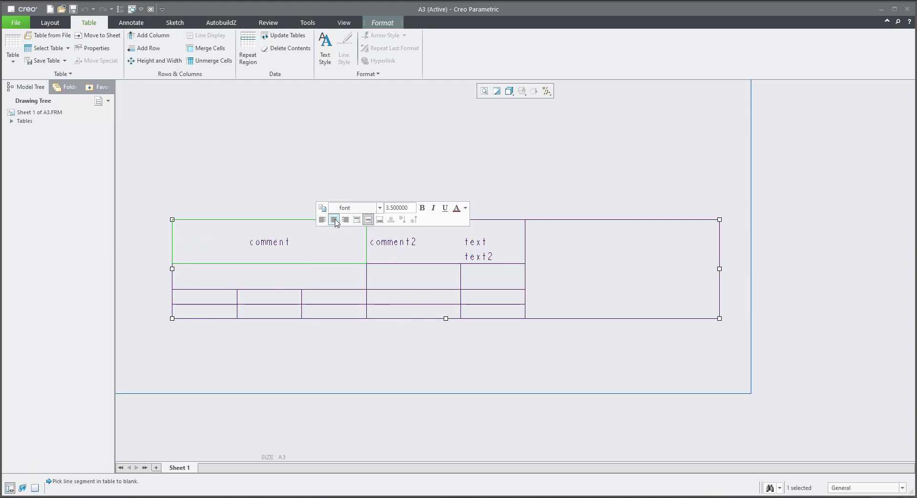
- In the "comment" cell's text style properties, set the horizontal alignment to Left and preview it
double_click(325, 249)
right_click(325, 249)
click(360, 322)
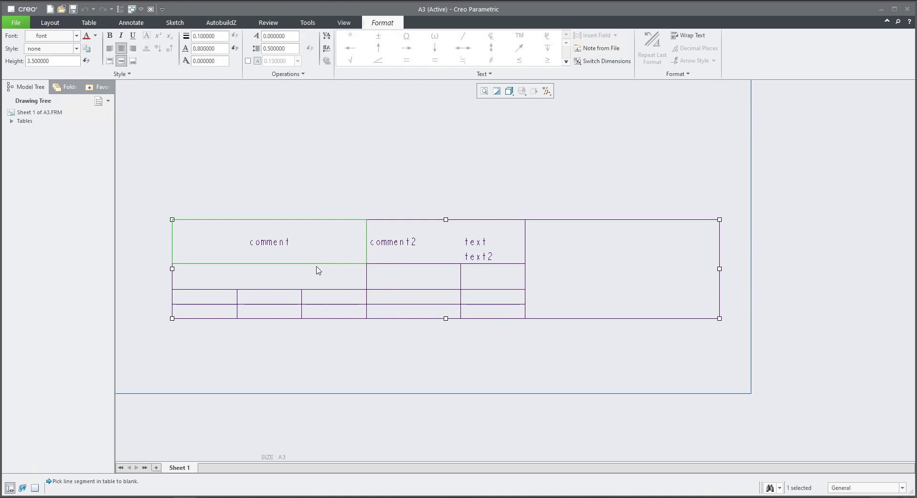
right_click(346, 242)
click(369, 317)
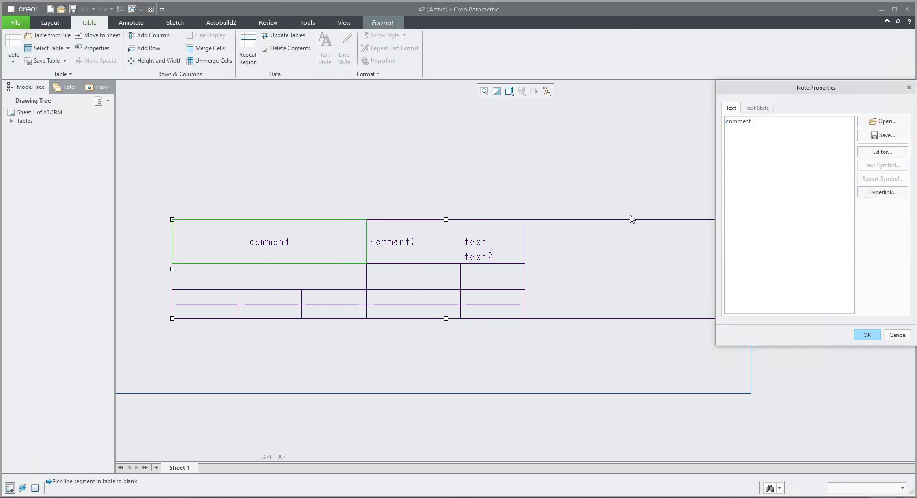
click(759, 108)
drag(766, 91, 632, 121)
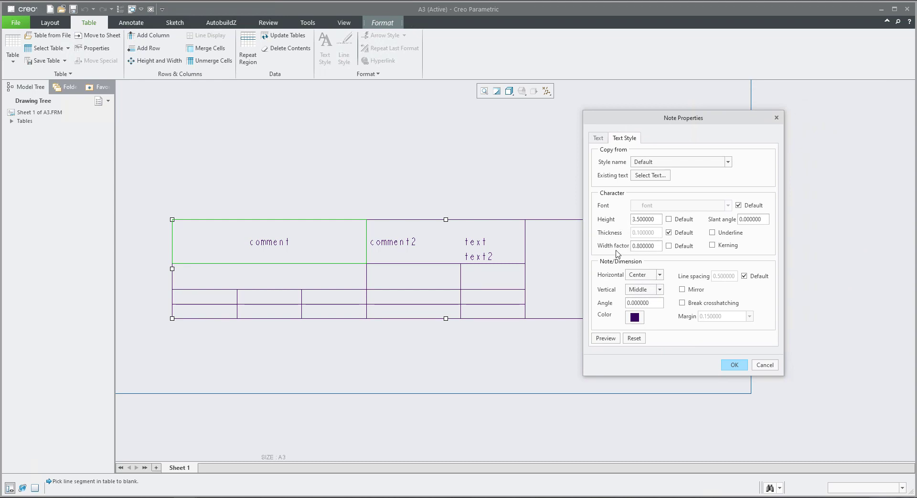
click(645, 277)
click(633, 284)
click(607, 338)
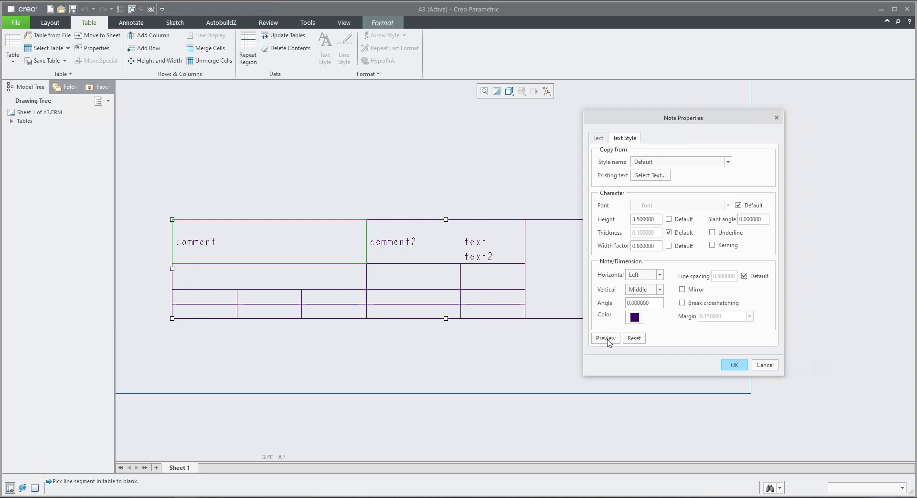
- Set the horizontal alignment of the "comment" text back to Center and apply the note properties
click(638, 279)
click(637, 292)
click(740, 365)
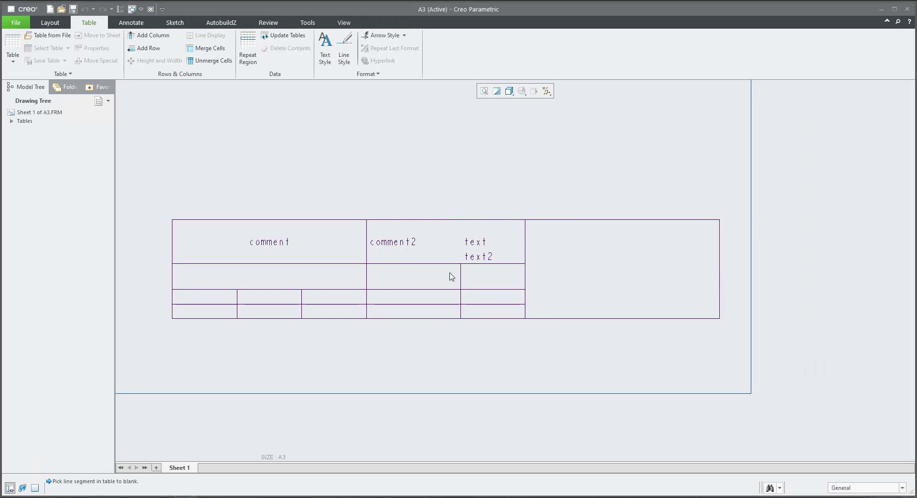
- Copy the text style of the existing "comment" text to the "comment2" cell, preview it and apply it
click(428, 242)
right_click(427, 243)
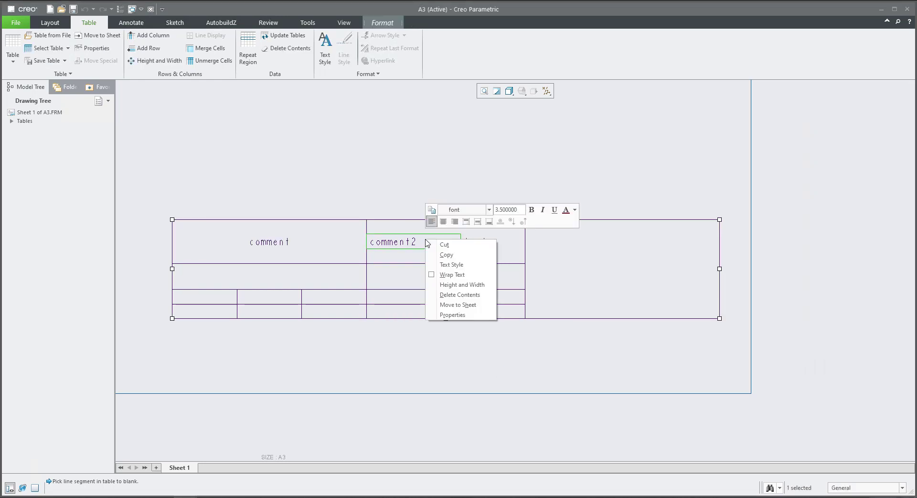
click(452, 314)
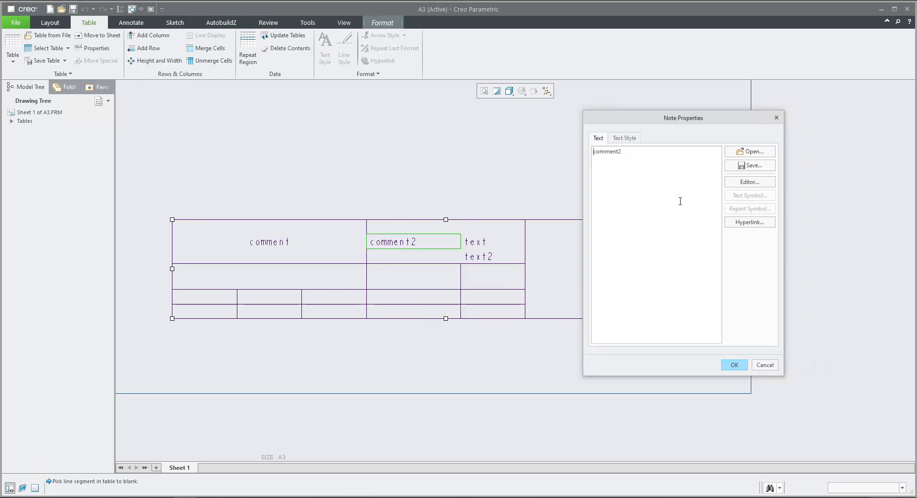
click(623, 139)
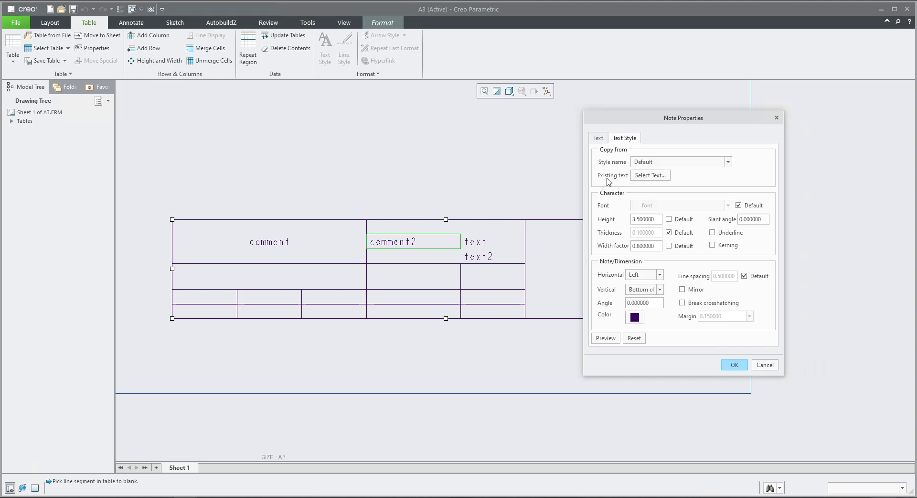
click(654, 176)
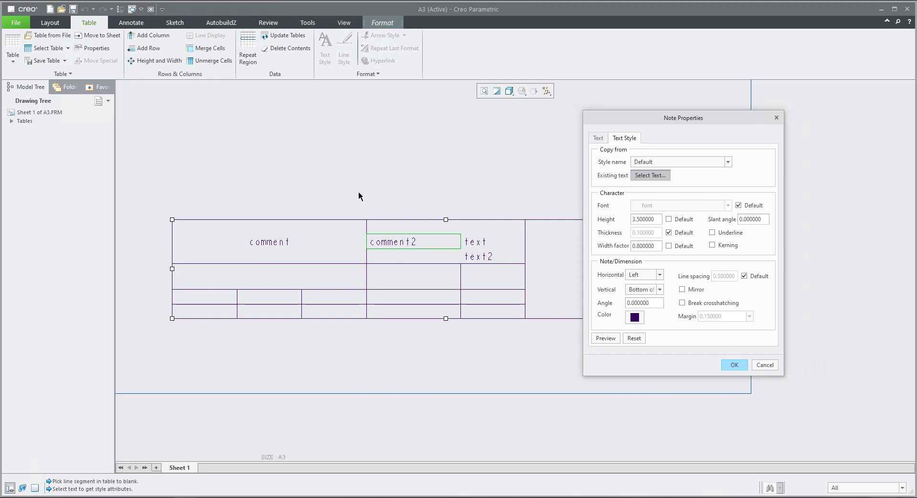
click(266, 245)
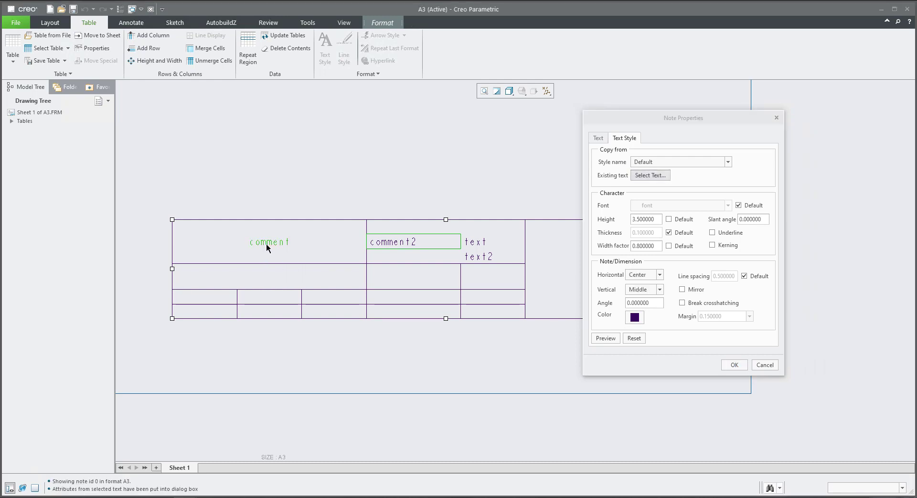
click(606, 338)
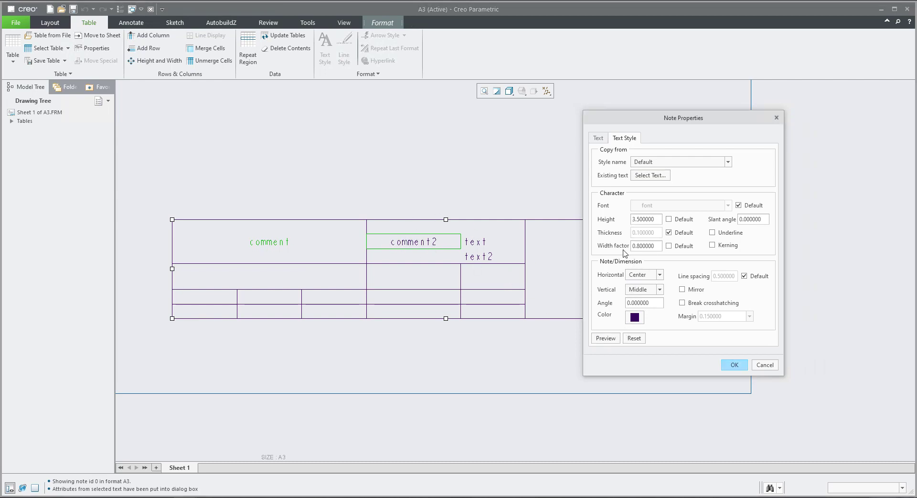
click(734, 365)
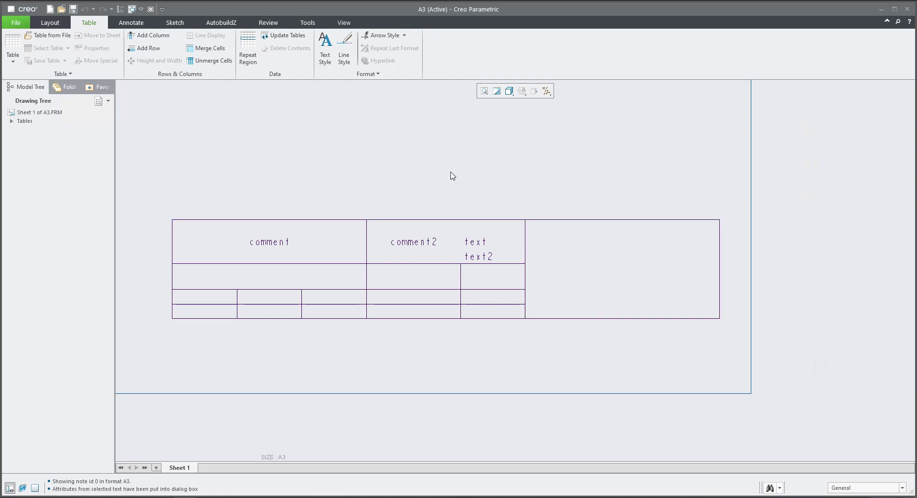
- Place the filled circle from the user symbols above the table and move it slightly further up
click(131, 22)
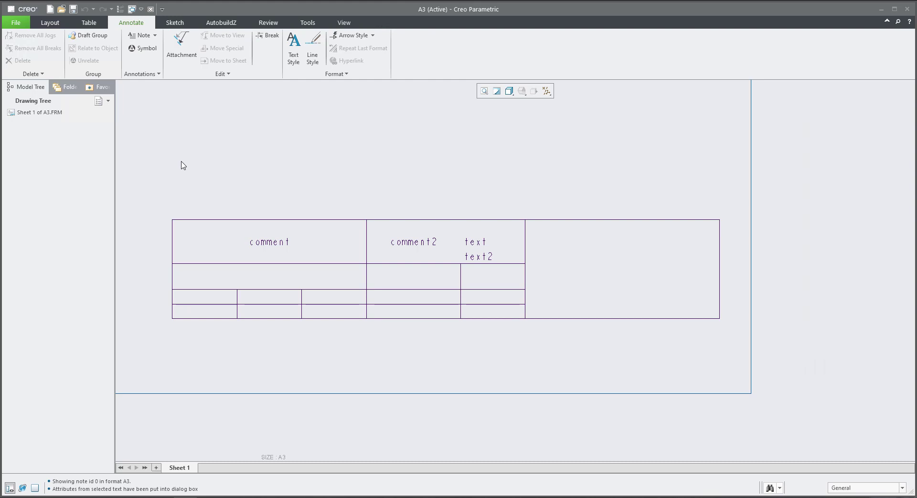
click(142, 48)
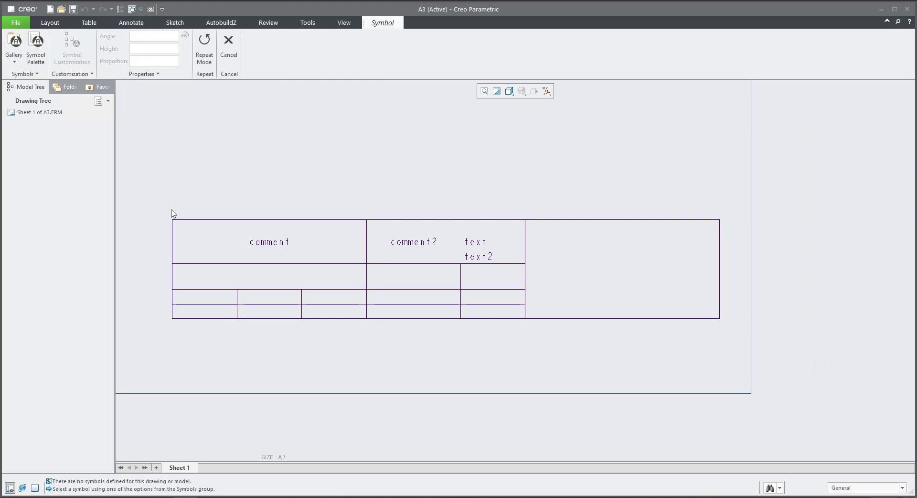
click(16, 66)
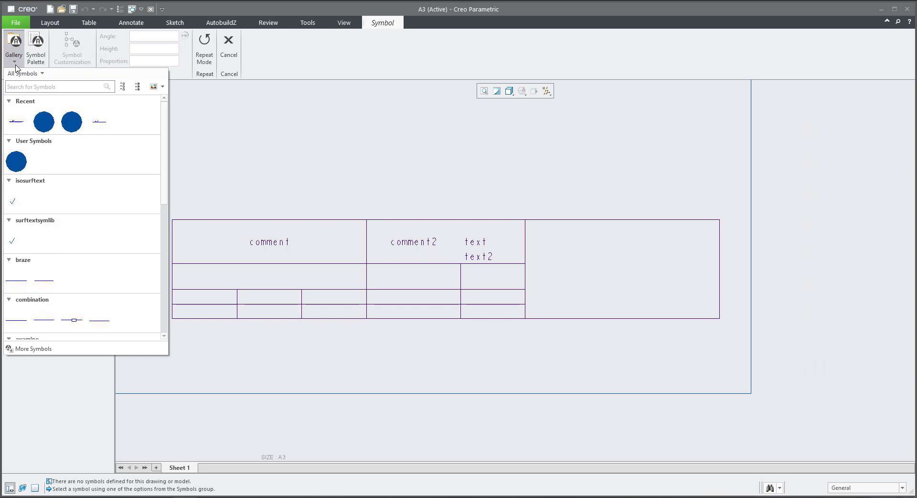
click(16, 163)
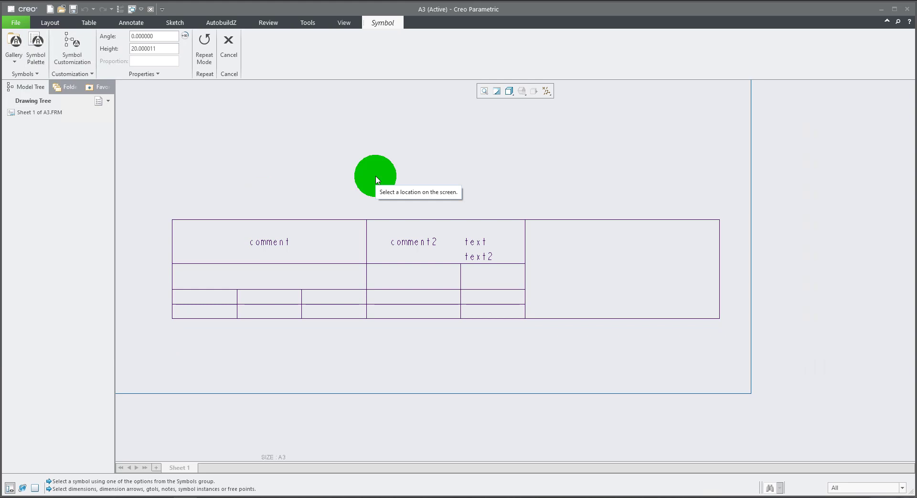
click(376, 180)
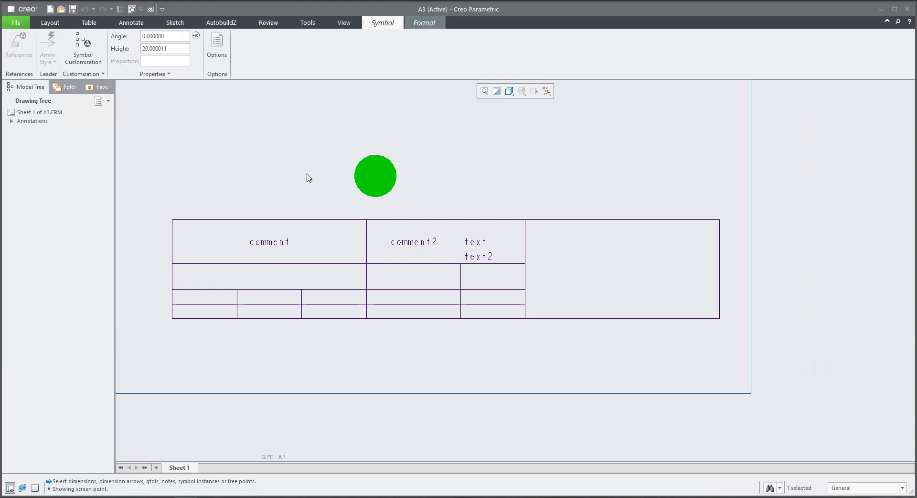
click(282, 164)
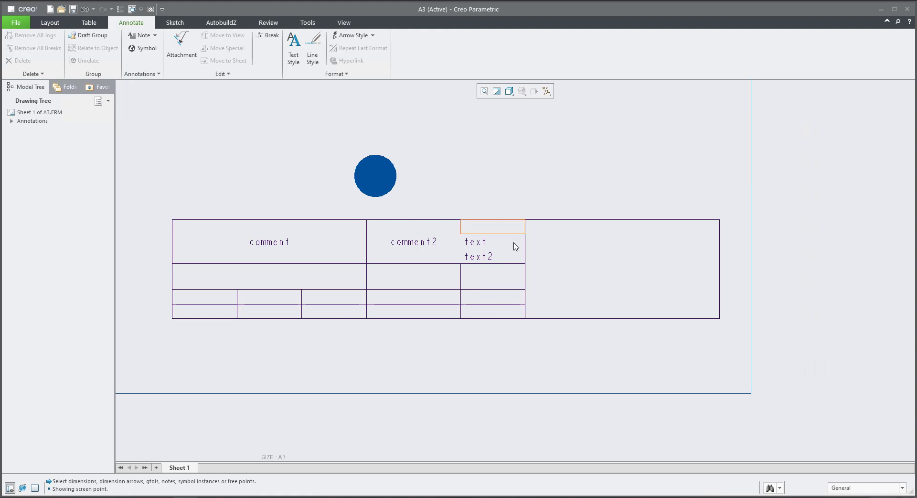
scroll(512, 244, down, 2)
click(425, 199)
mouse_move(427, 199)
mouse_down()
mouse_move(252, 180)
mouse_move(434, 157)
mouse_up()
click(530, 197)
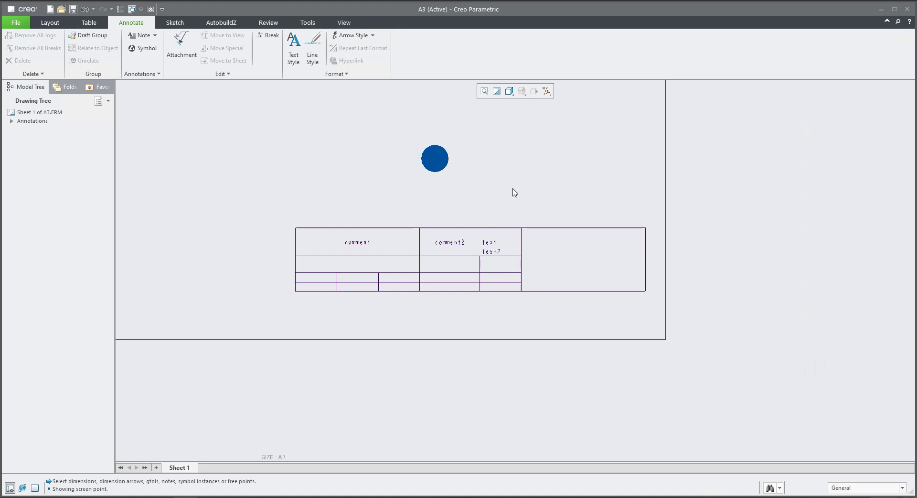
- Enter the symbol callout &sym(CIRCLE) as the text of the large empty cell on the right of the table
click(551, 262)
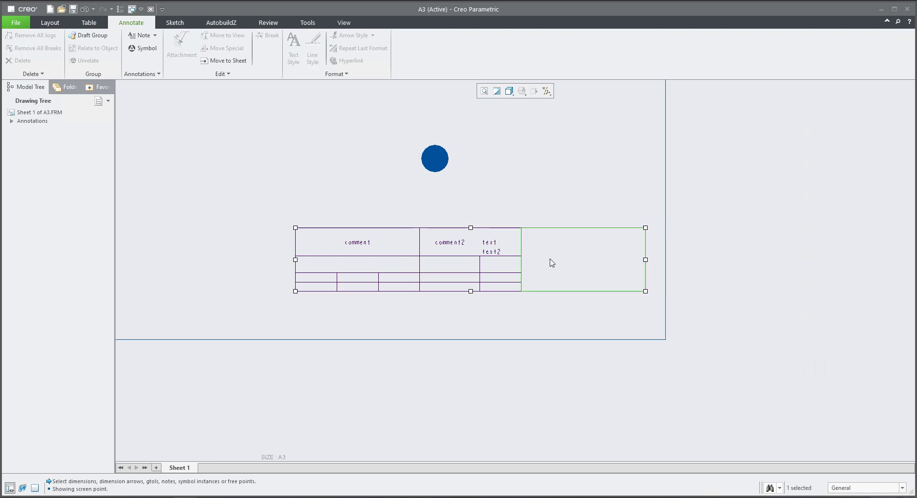
right_click(552, 262)
click(615, 284)
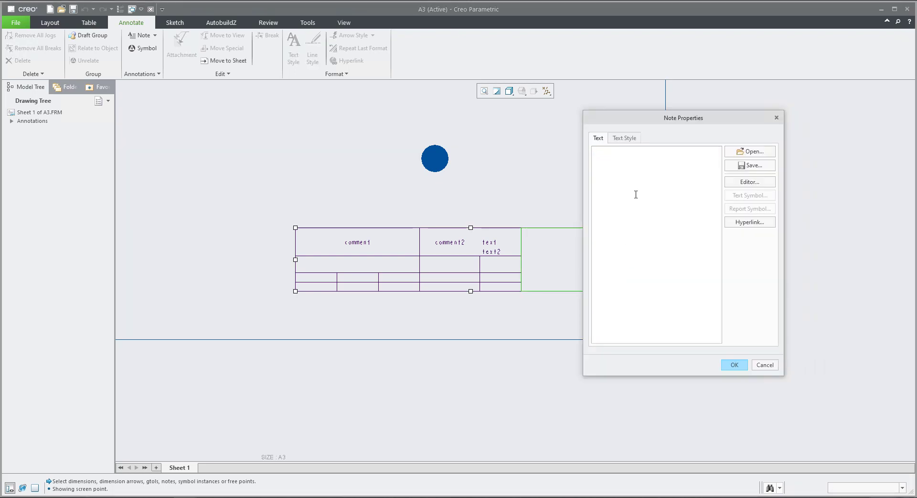
text(&sym(CIRCLE)})
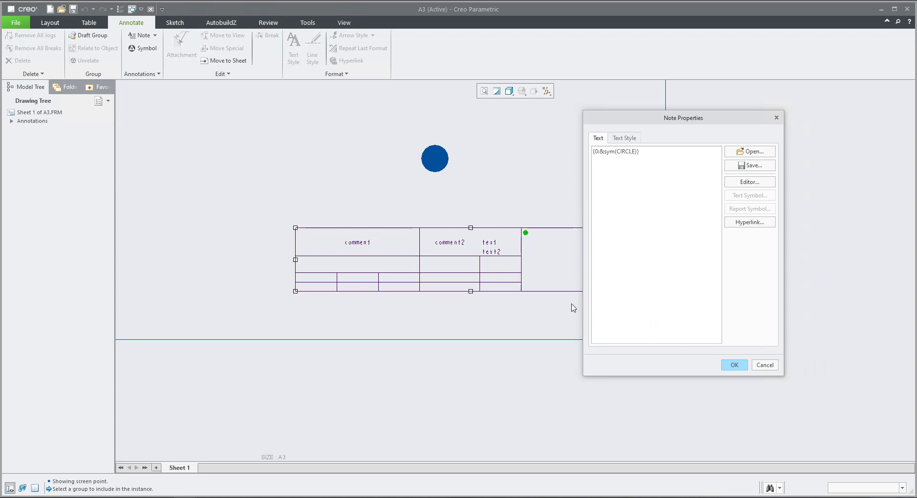
- Preview the circle symbol's text height at 10, and set it to 30 with another preview
middle_drag(593, 271, 545, 273)
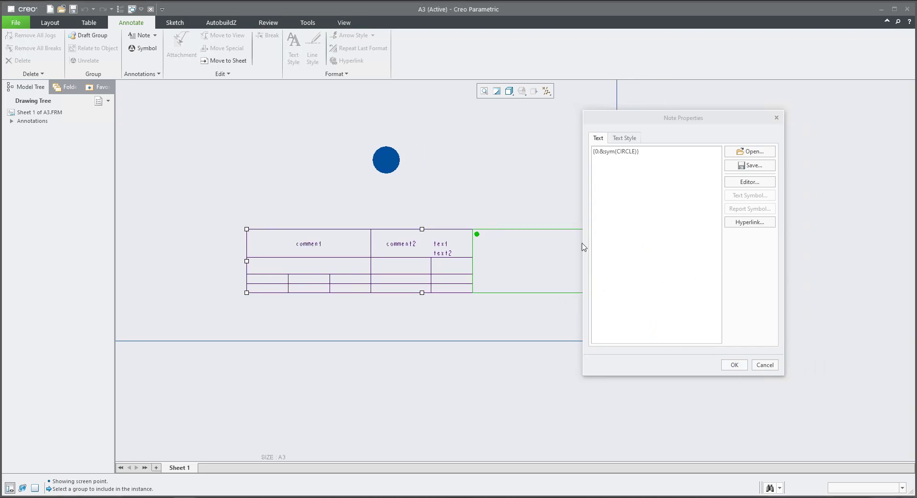
click(623, 139)
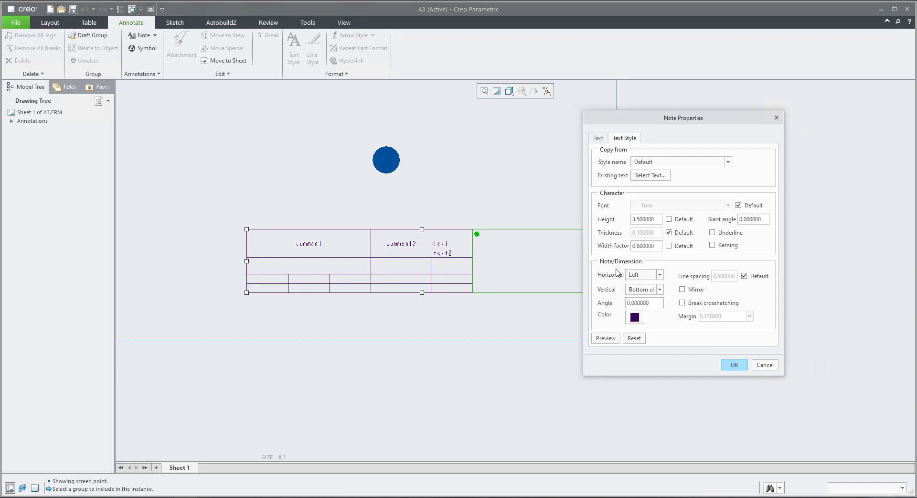
double_click(629, 218)
text(10)
click(611, 338)
text(30)
click(605, 340)
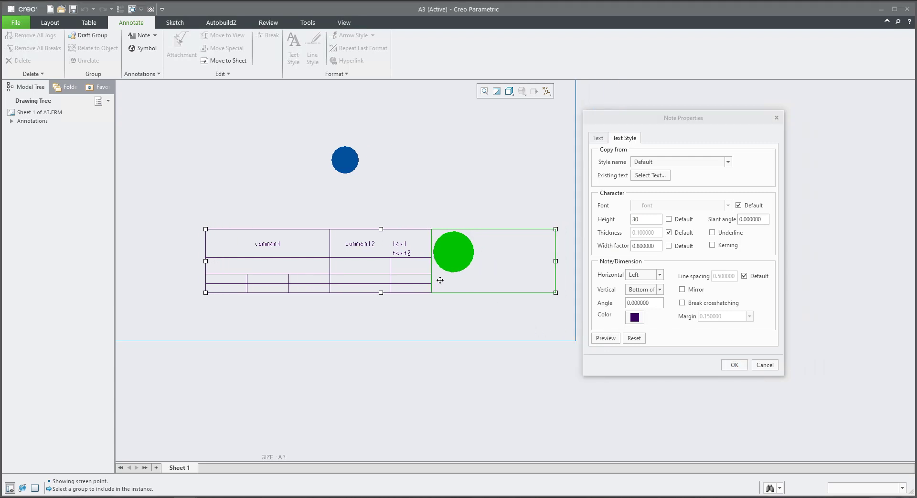
- Align the circle symbol to Center horizontally and Middle vertically in its cell, and apply the note properties
click(633, 276)
click(636, 289)
click(606, 338)
click(639, 290)
click(637, 306)
click(605, 338)
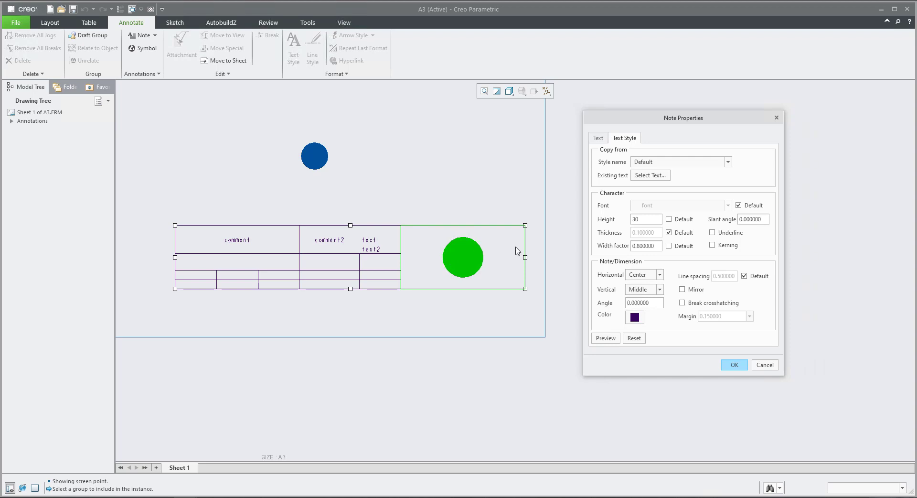
click(734, 364)
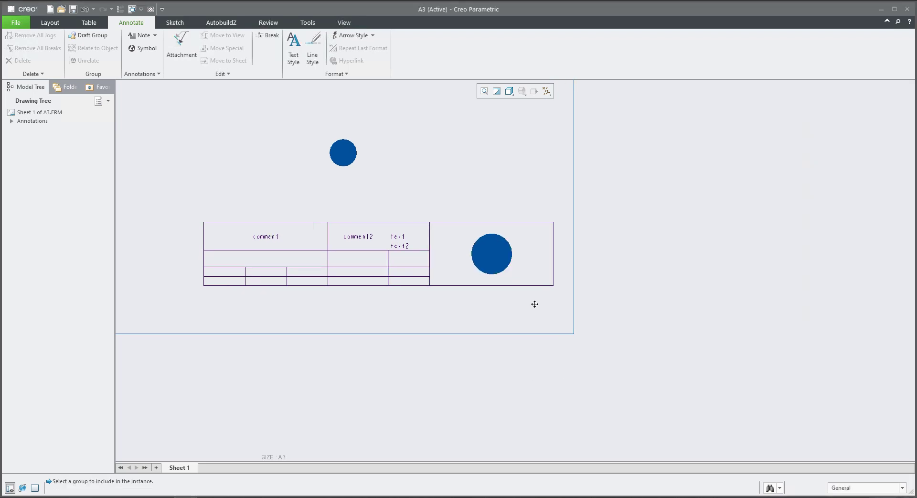
- Delete the loose circle symbol above the table
drag(330, 101, 438, 177)
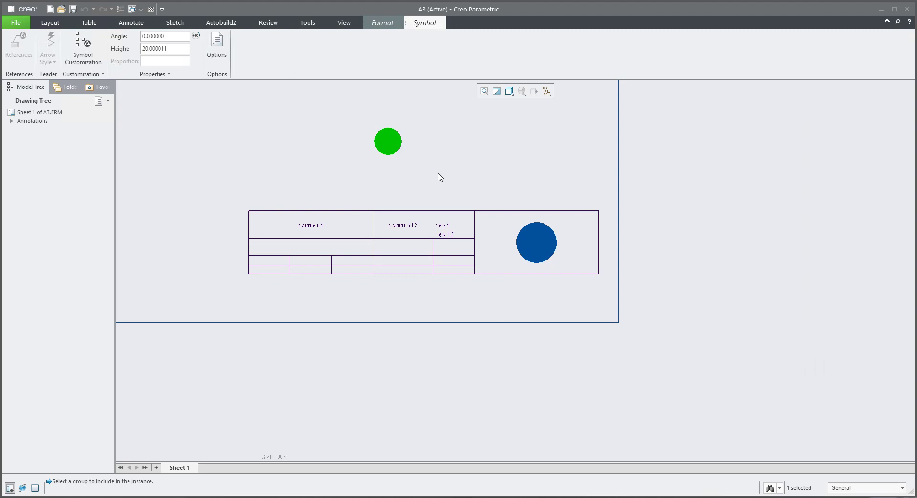
key(Delete)
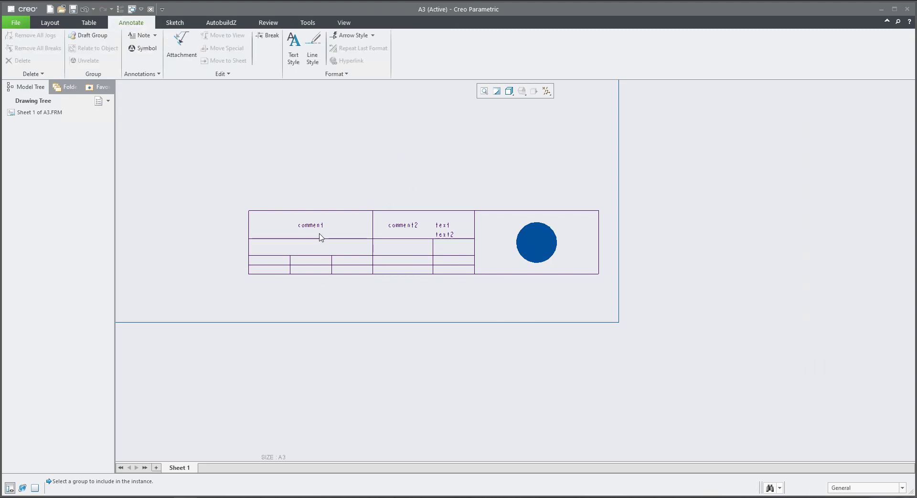
- Select all the table cells and move the table down, close to the lower-right corner of the format frame
click(276, 224)
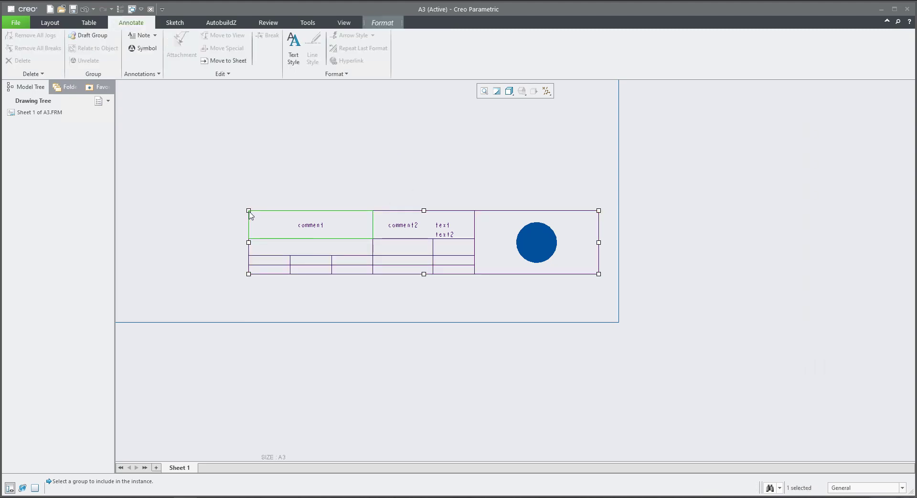
click(234, 199)
drag(231, 189, 613, 305)
drag(596, 271, 600, 306)
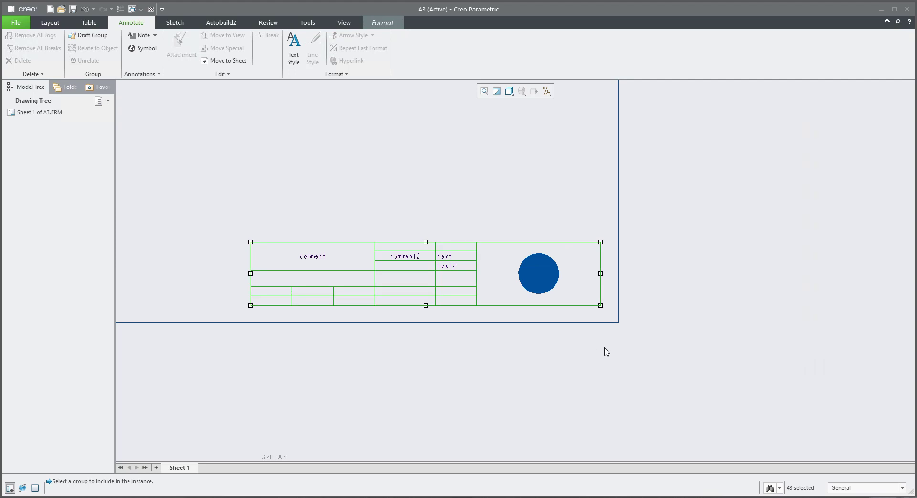
click(608, 344)
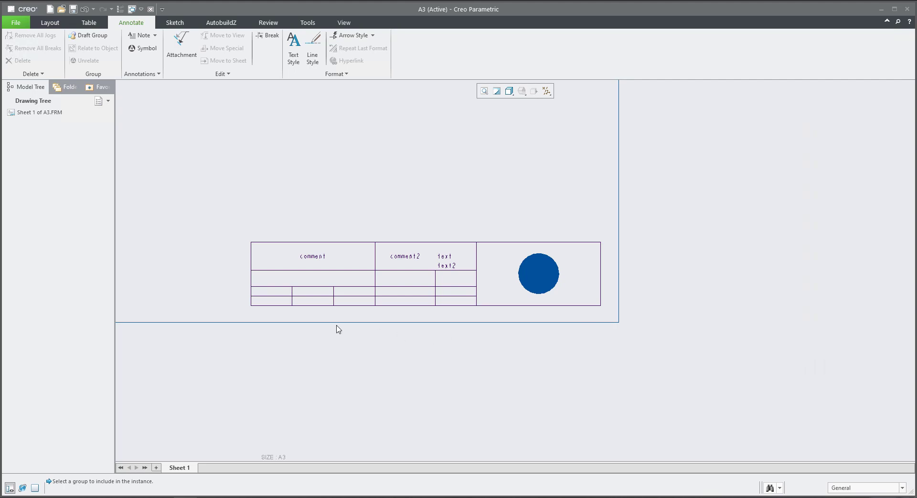
drag(238, 226, 614, 321)
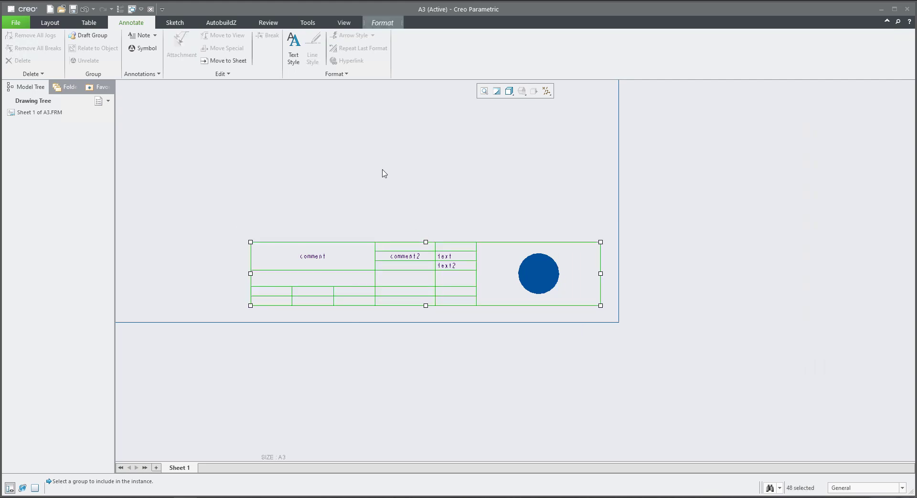
right_click(398, 197)
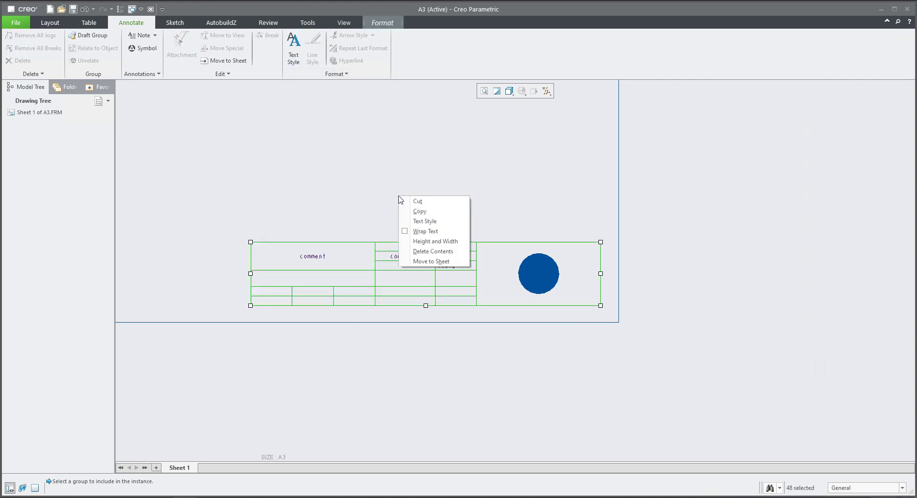
click(89, 23)
click(249, 202)
drag(235, 201, 607, 316)
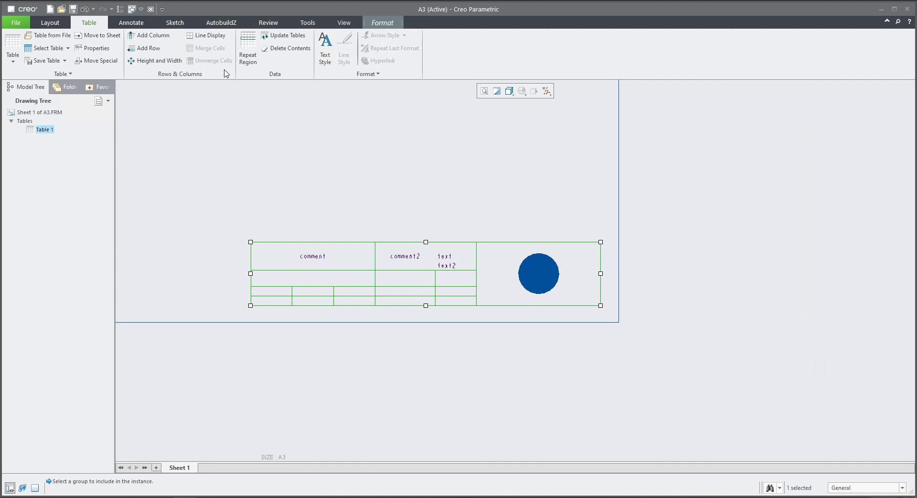
click(215, 38)
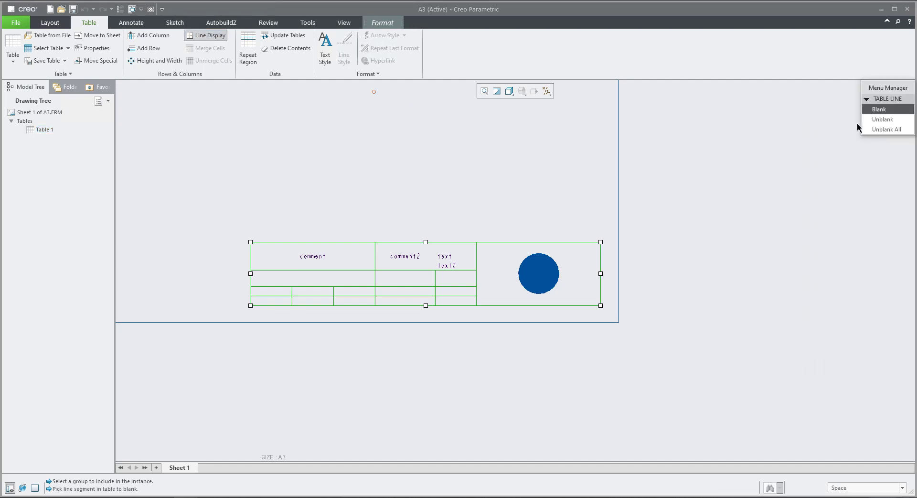
middle_click(764, 220)
click(345, 156)
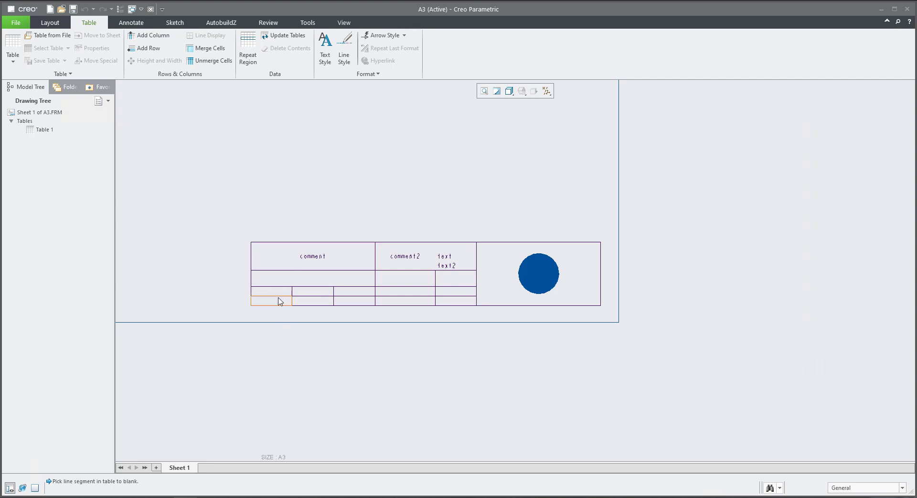
- Sketch a draft line along the top edge of the "comment" cell, from its upper-left corner to its upper-right corner
scroll(280, 300, down, 1)
scroll(280, 300, down, 1)
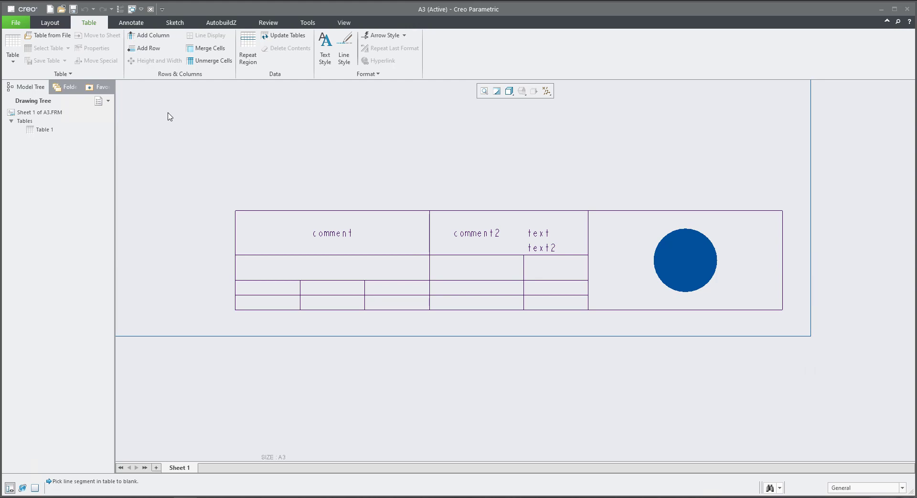
click(175, 24)
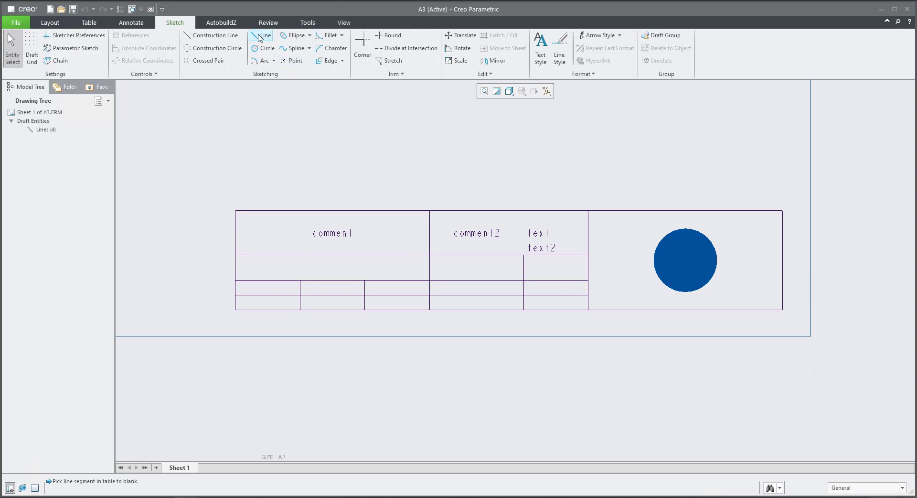
click(261, 35)
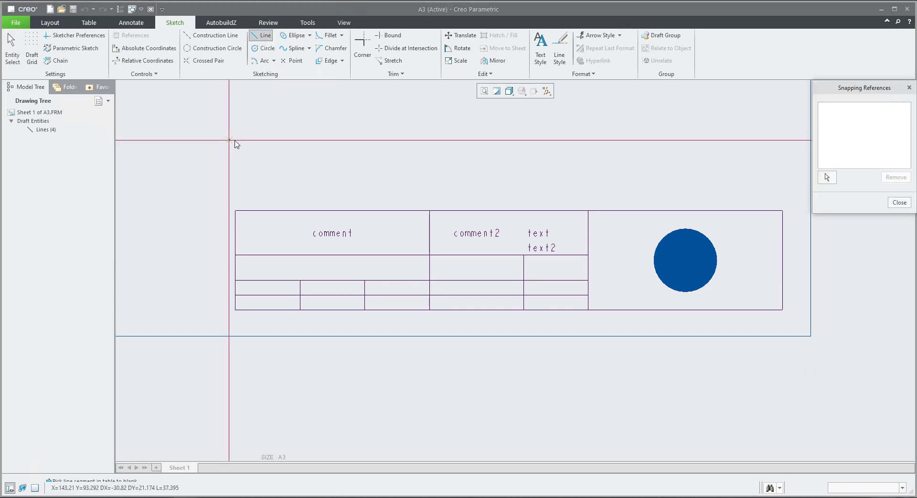
scroll(234, 228, down, 3)
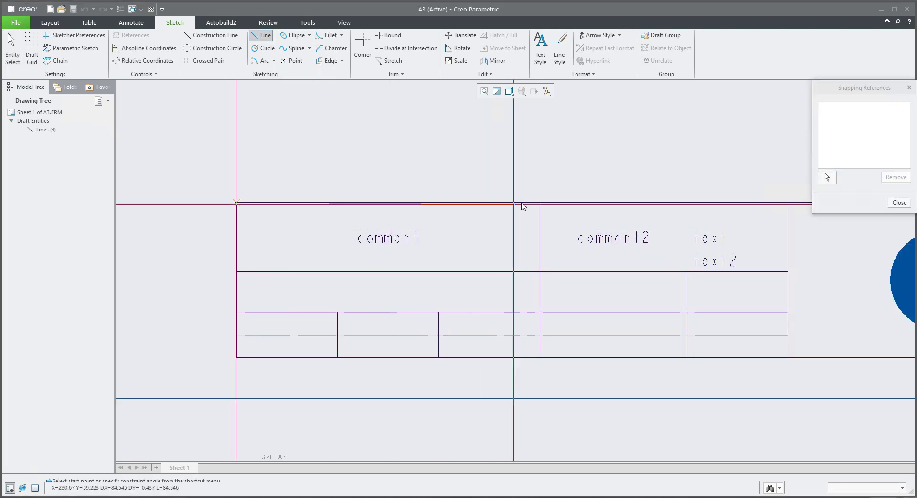
click(540, 204)
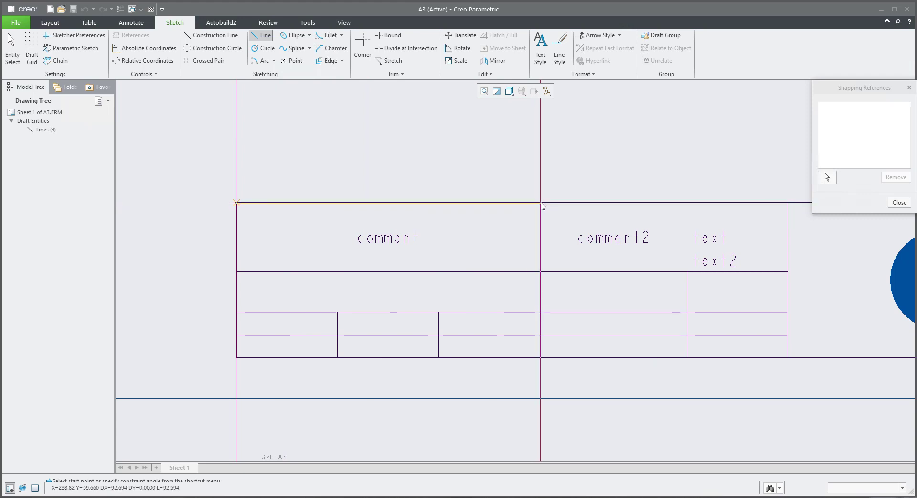
middle_click(389, 144)
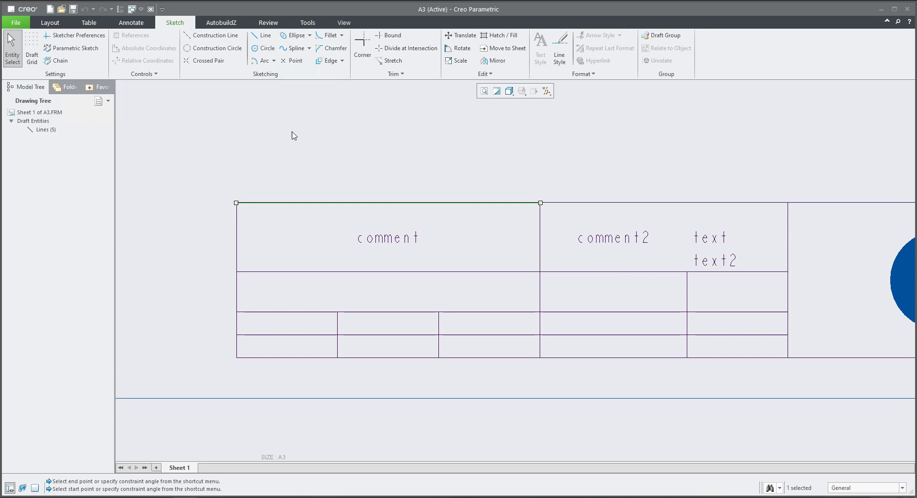
click(215, 155)
- Using the sketched top line as a snapping reference, draw lines along the left, bottom and right edges of the "comment" cell
click(262, 35)
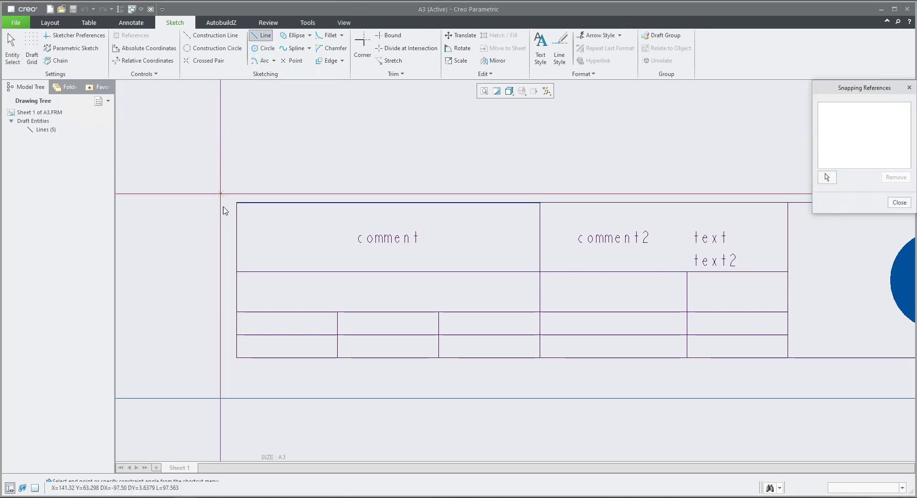
click(827, 178)
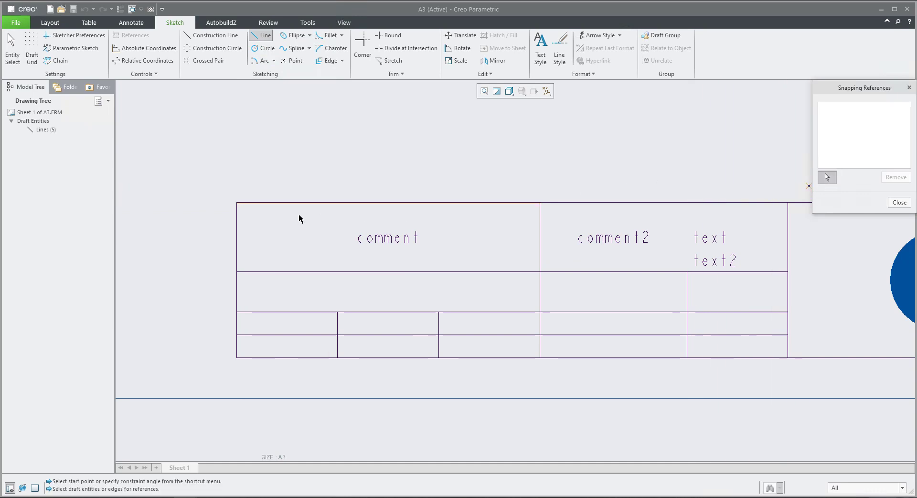
click(291, 203)
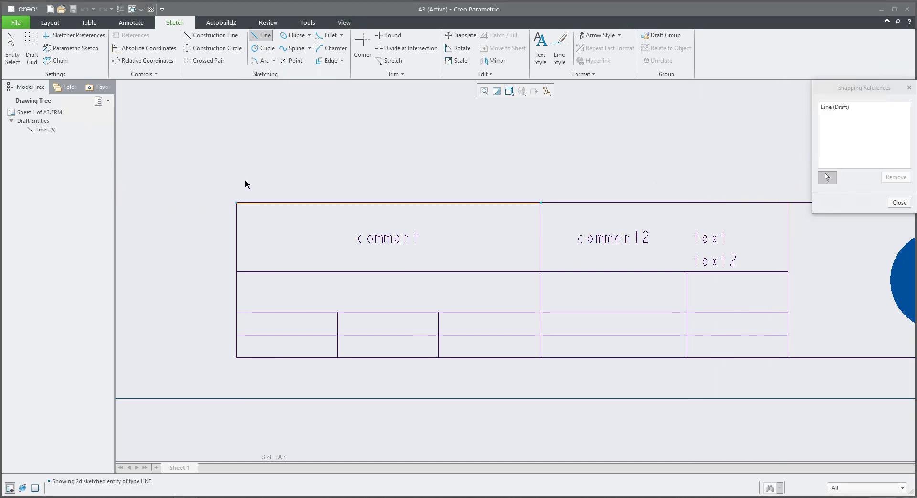
middle_click(243, 178)
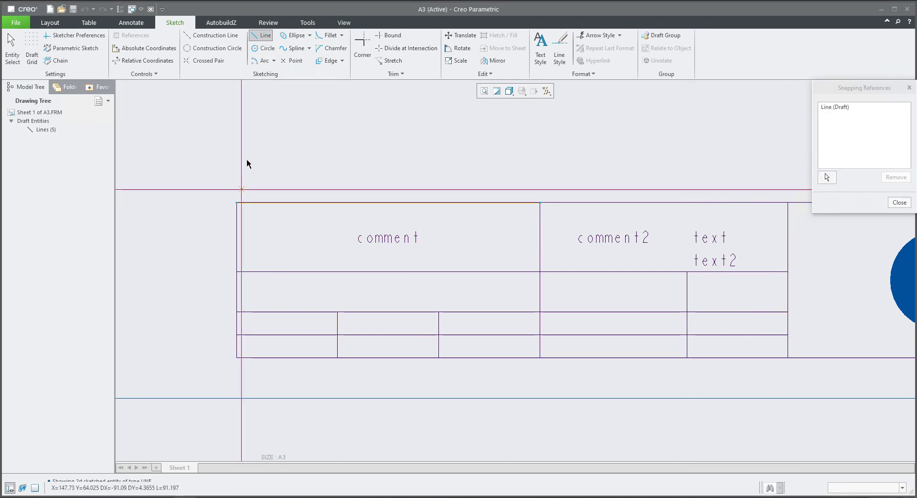
click(236, 202)
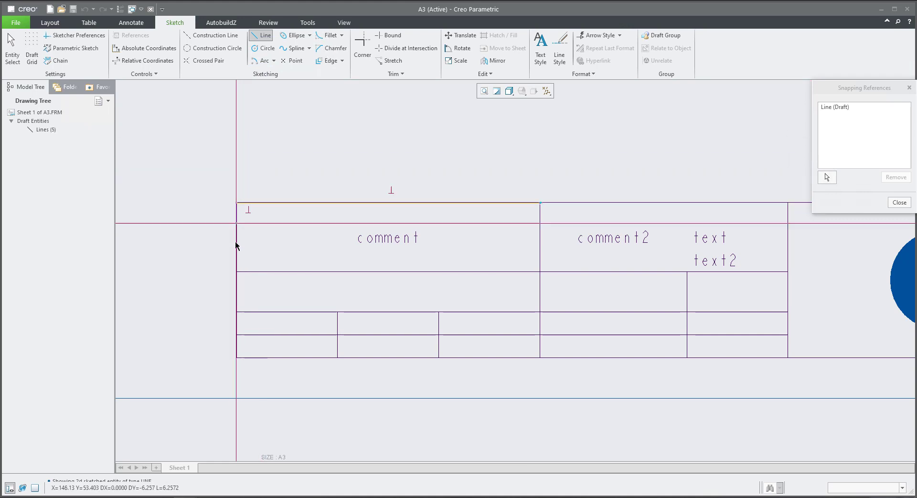
click(237, 271)
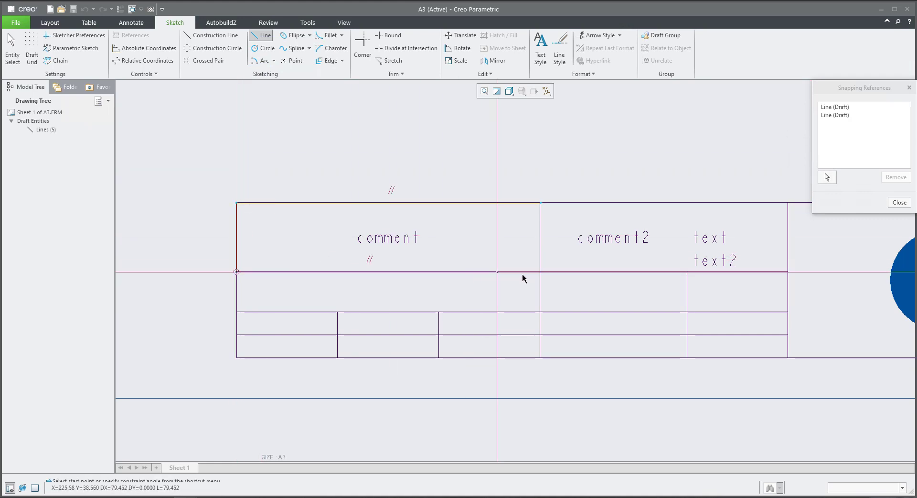
click(540, 272)
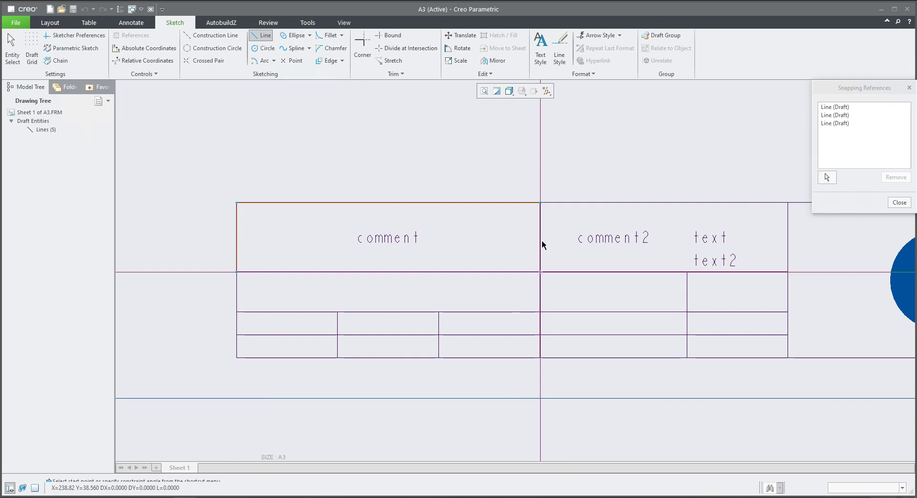
click(540, 203)
middle_click(608, 169)
click(548, 152)
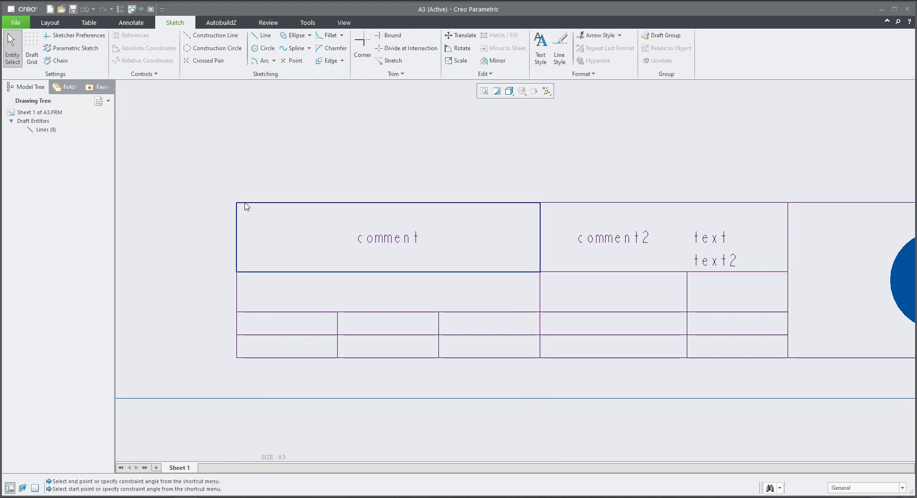
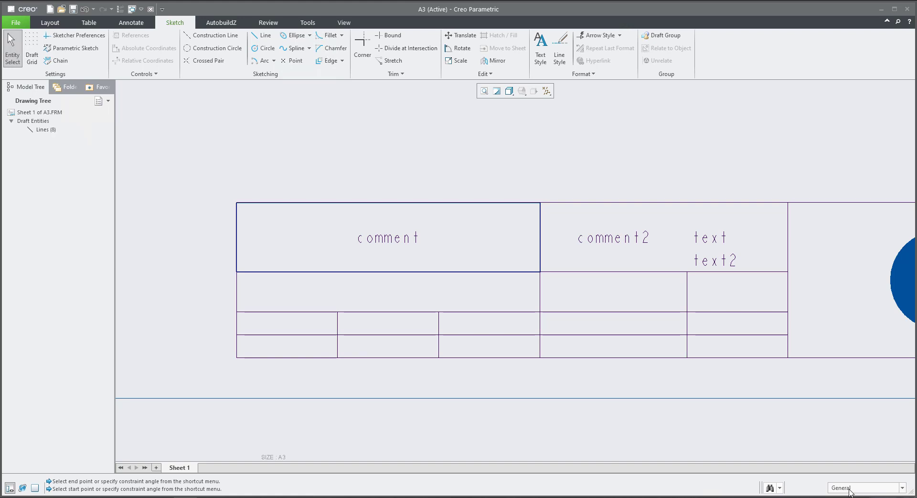
- Select the four lines around the "comment" cell with the Line filter, try a line width of 1, and apply 0.5 instead
click(851, 491)
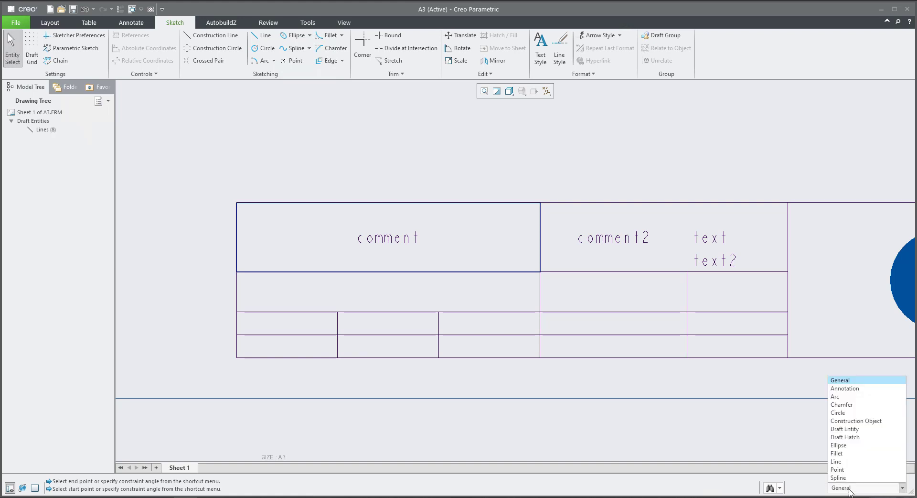
click(837, 461)
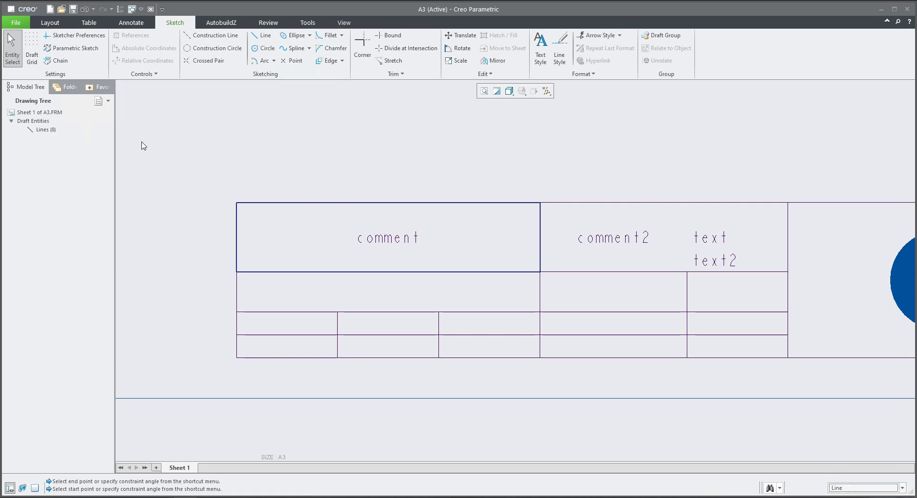
drag(198, 181, 565, 282)
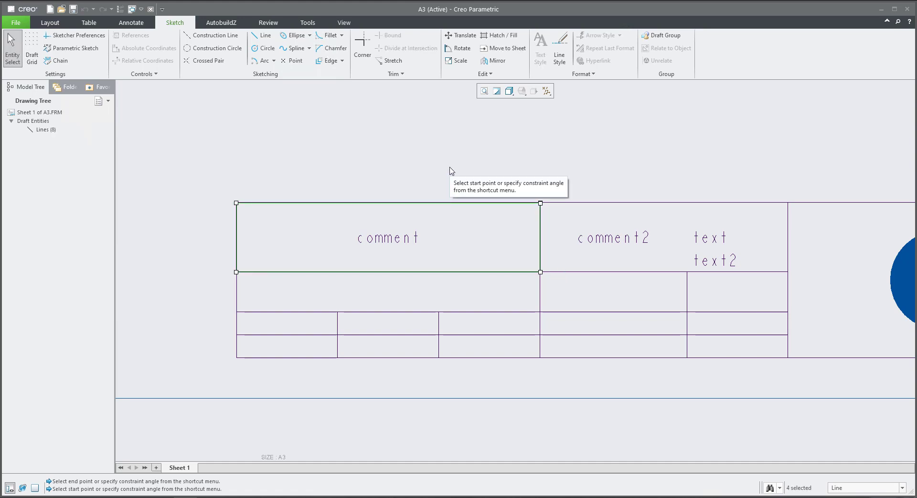
click(562, 62)
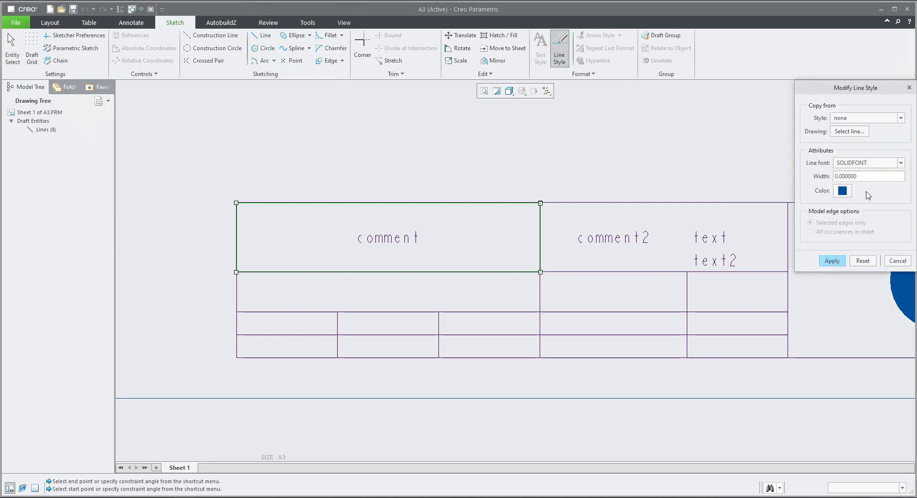
double_click(845, 176)
text(1)
click(832, 260)
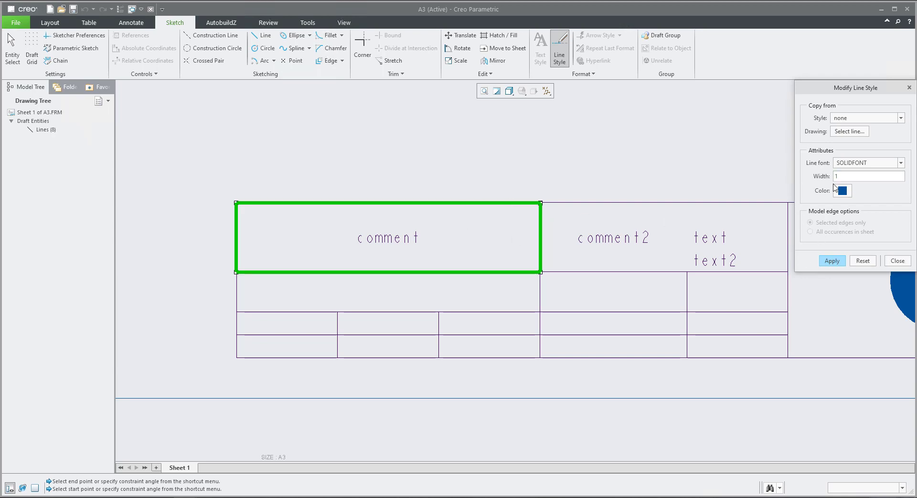
key(shift+Home)
click(831, 262)
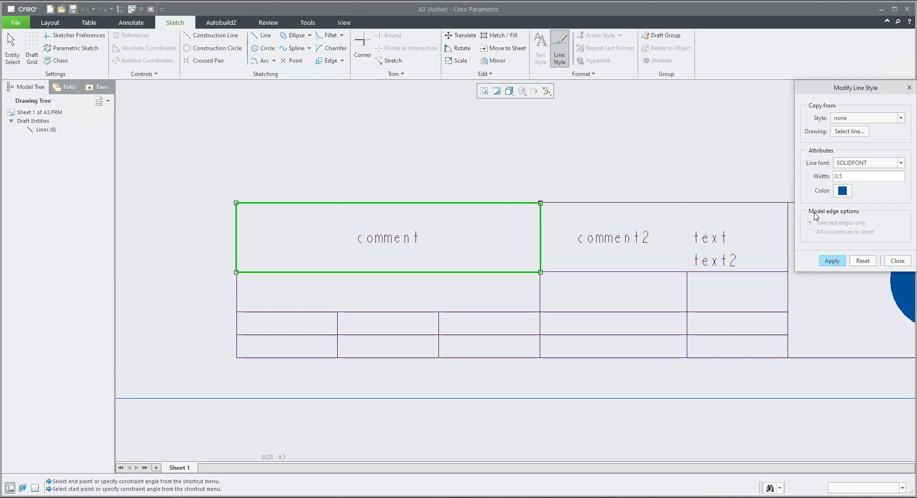
- Set the colour of the four selected lines to the magenta Quilt system colour and apply the line style
click(843, 191)
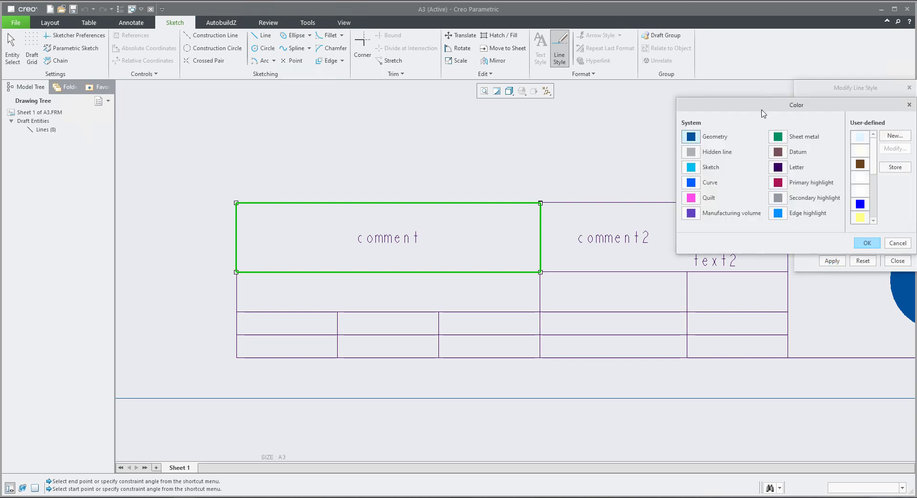
drag(761, 107, 645, 106)
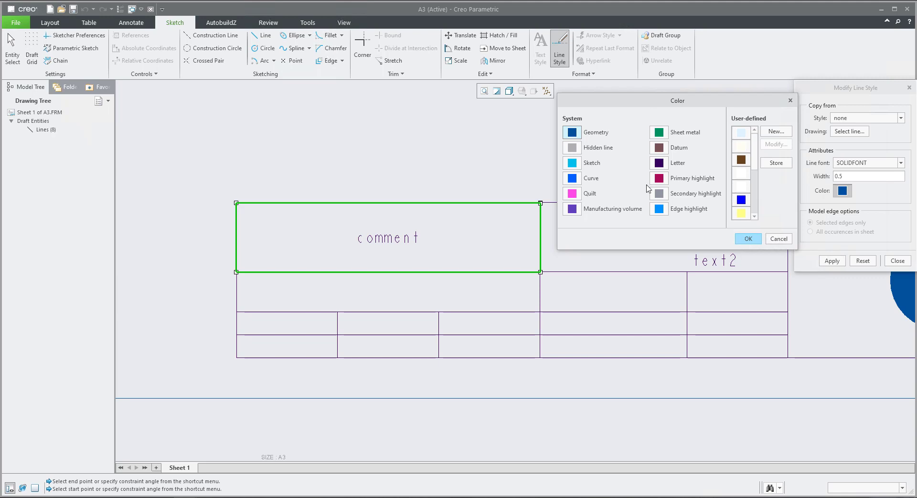
click(577, 197)
click(748, 238)
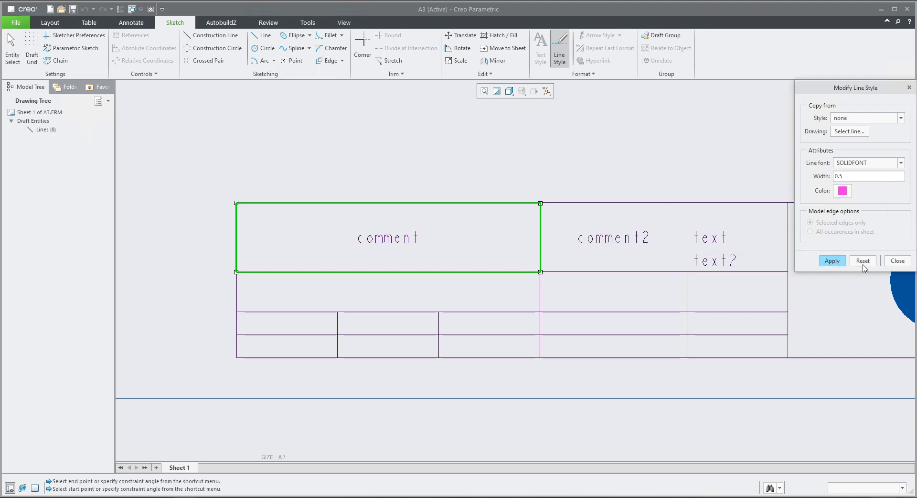
click(898, 261)
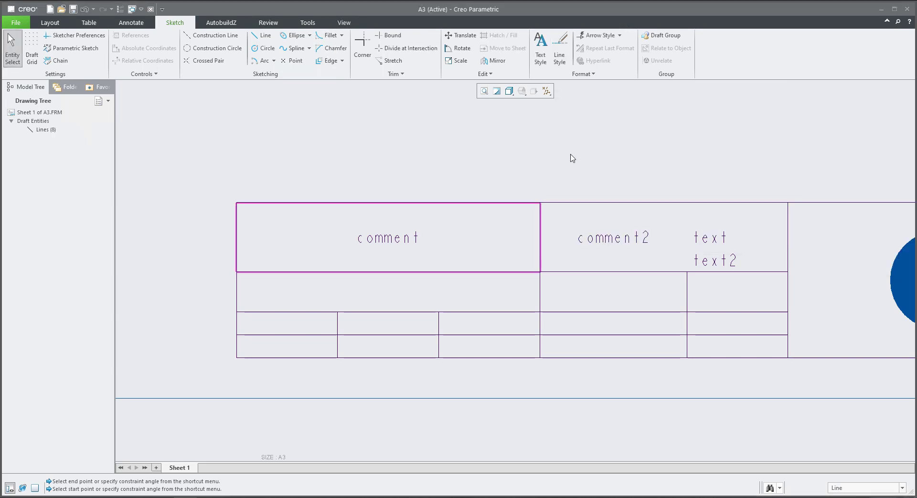